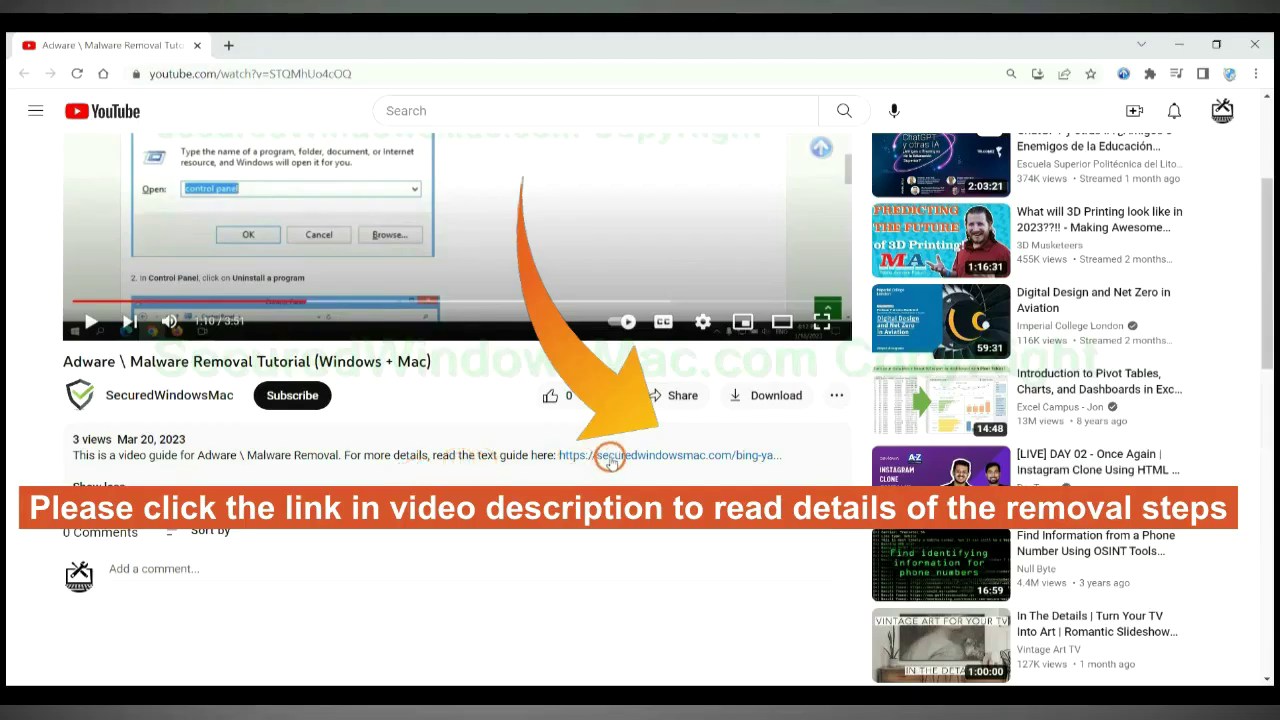
Open the removal guide linked in the video description and go to its Instant Automatic Removal section.
click(610, 458)
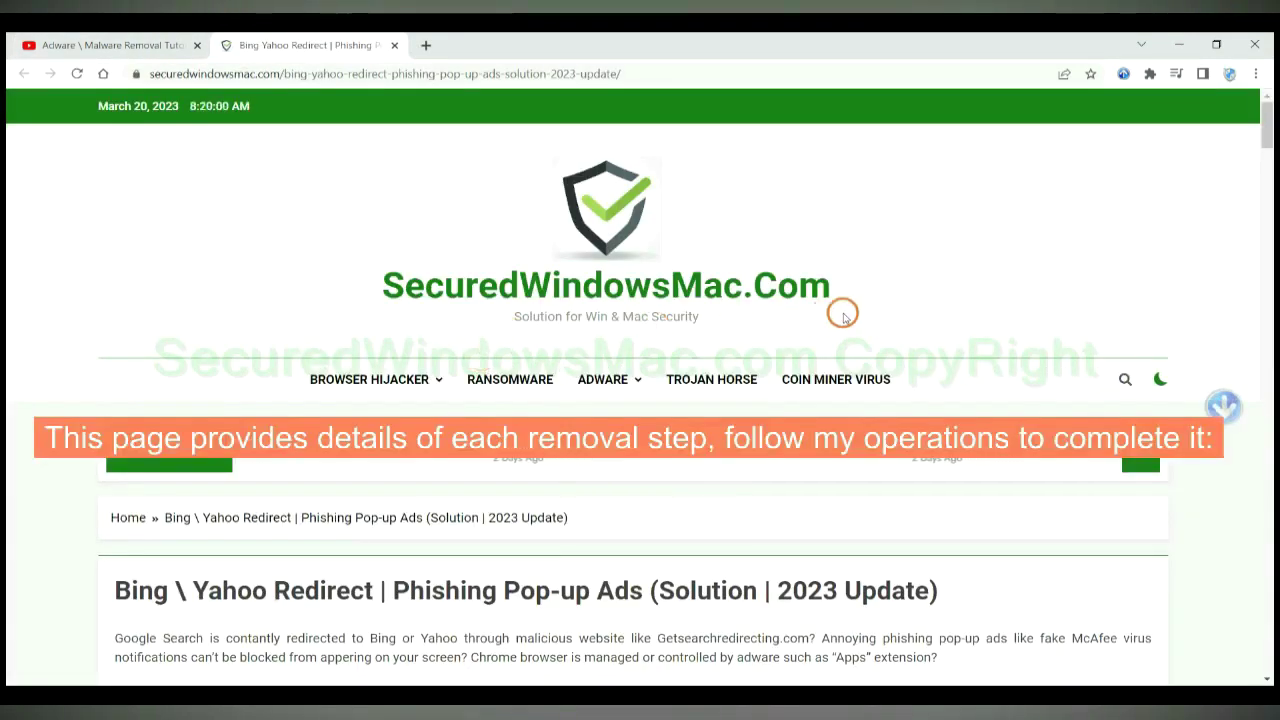
scroll(907, 302, down, 10)
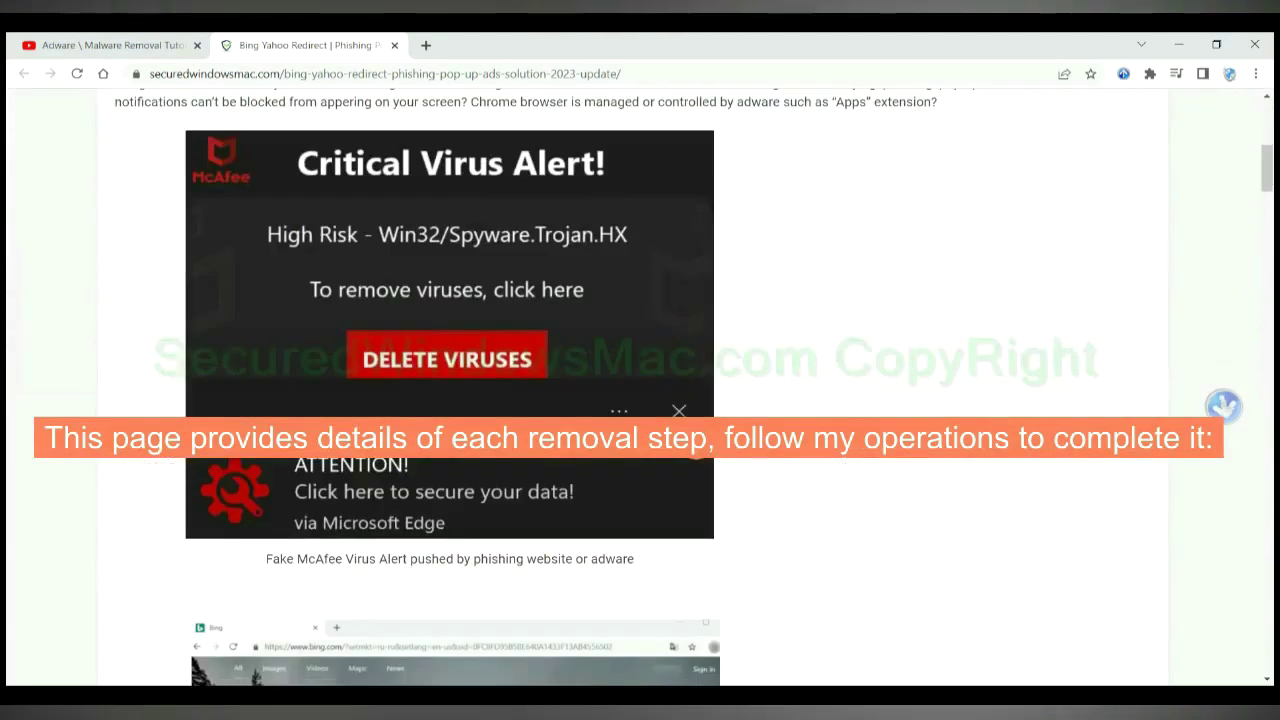
scroll(694, 443, down, 3)
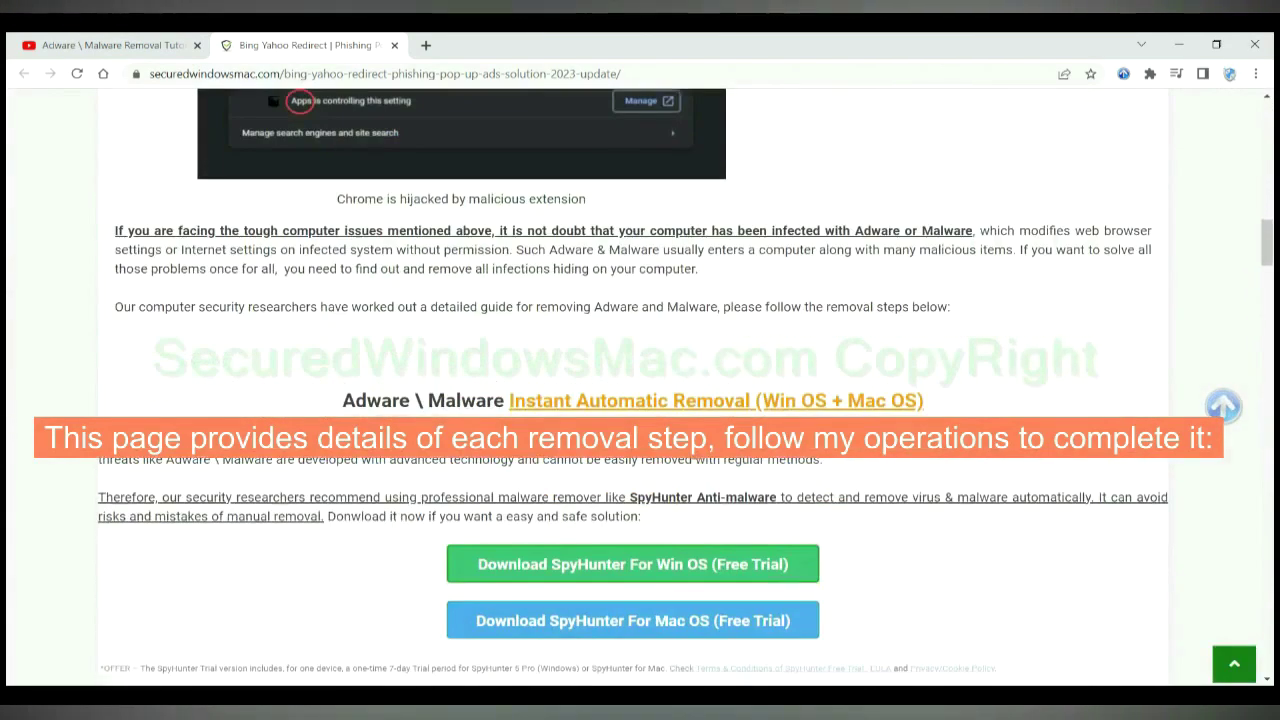
scroll(694, 443, down, 1)
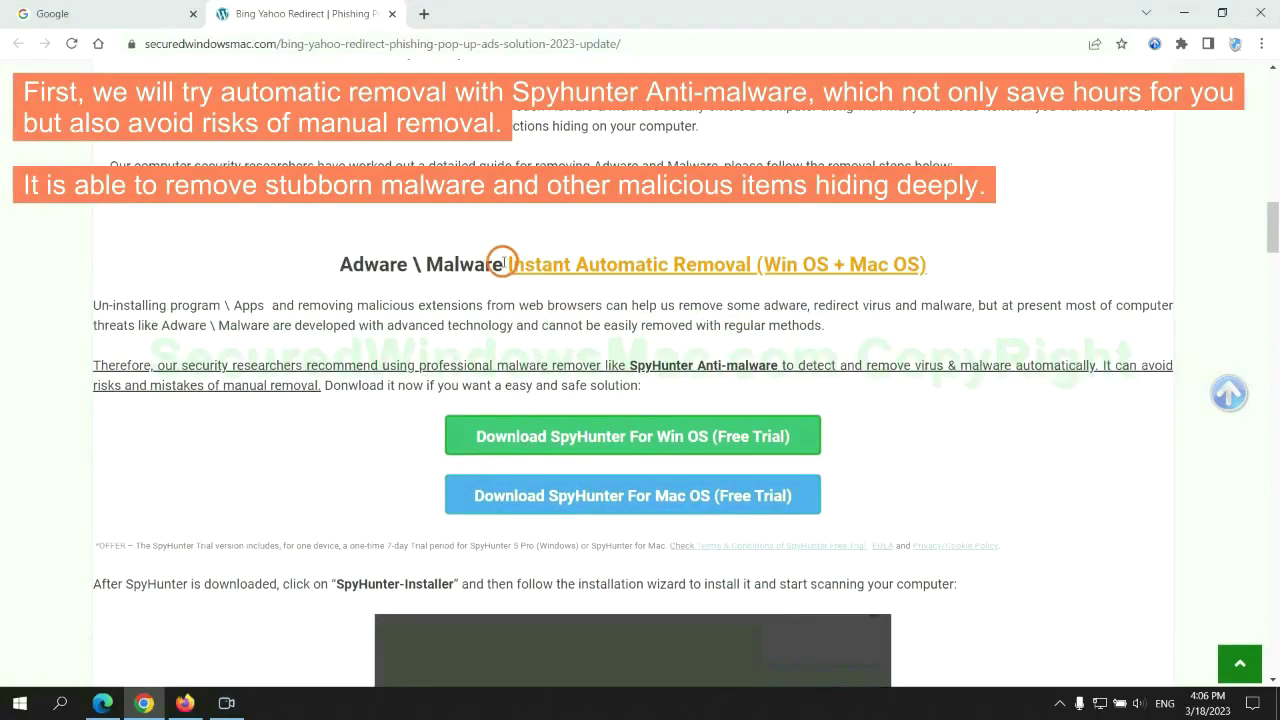
drag(506, 264, 750, 264)
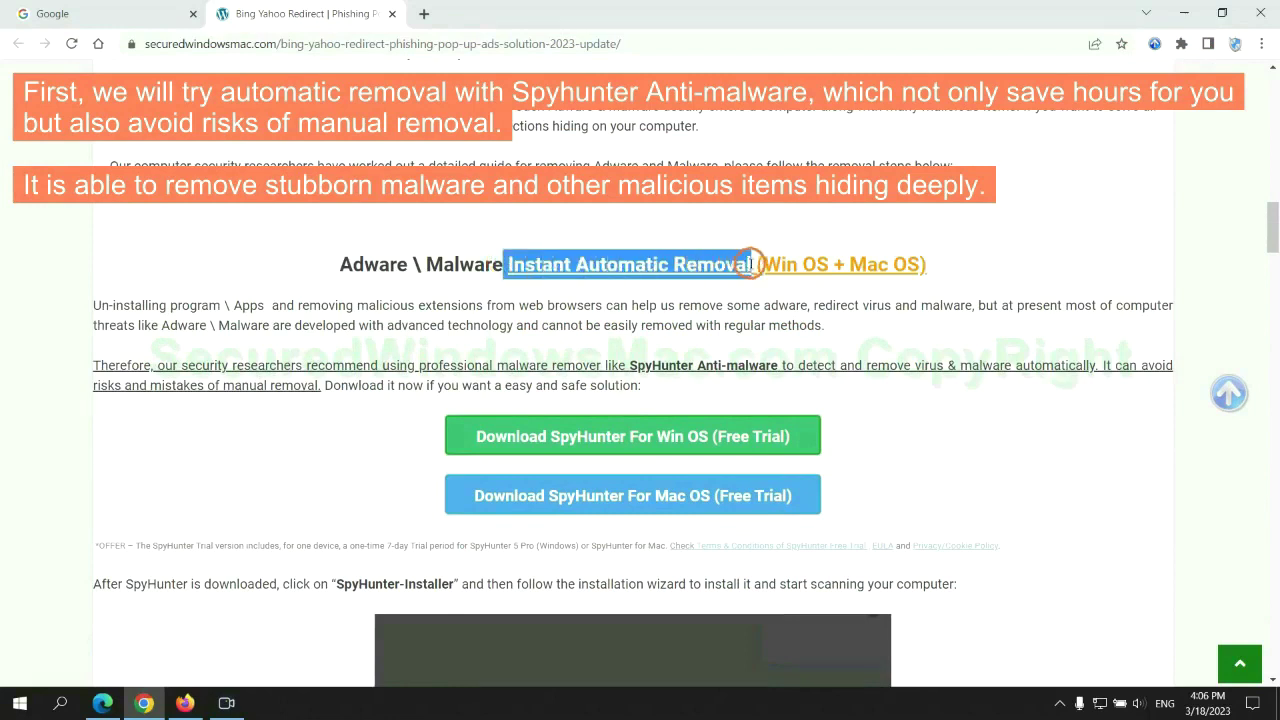
click(638, 226)
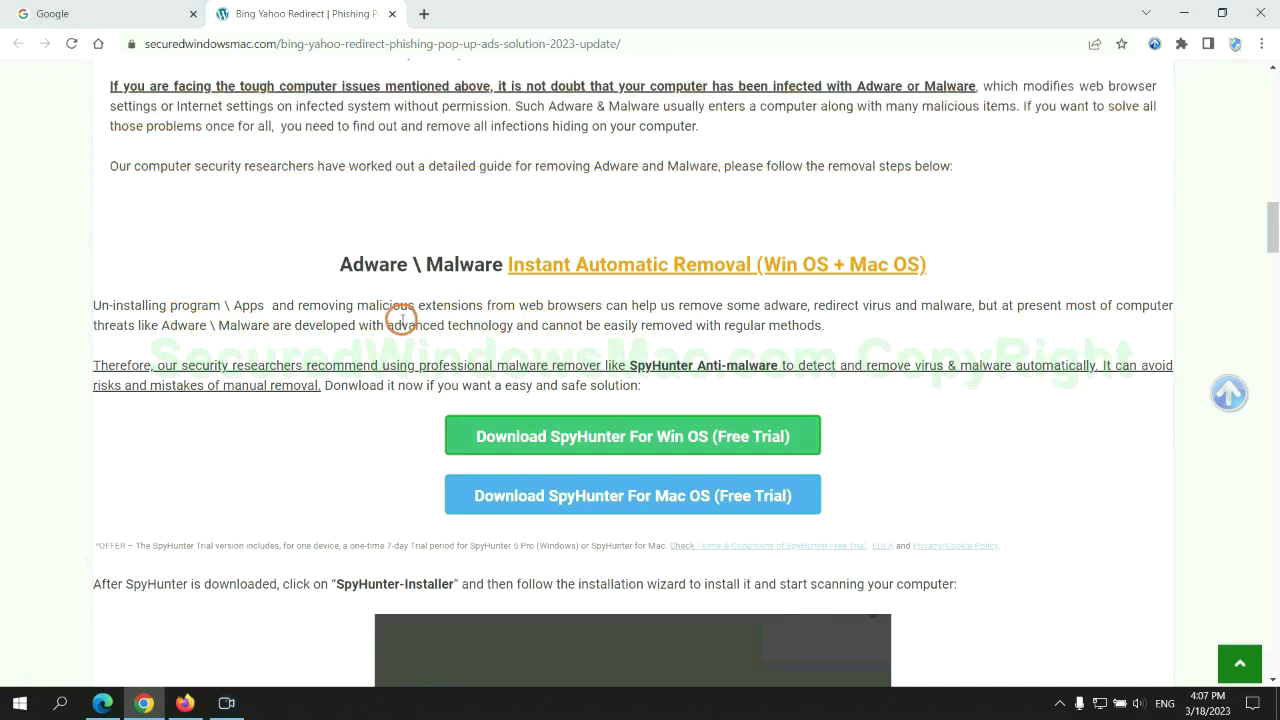
Download the SpyHunter free trial for Win OS, keep the flagged file and launch the installer.
scroll(635, 362, down, 1)
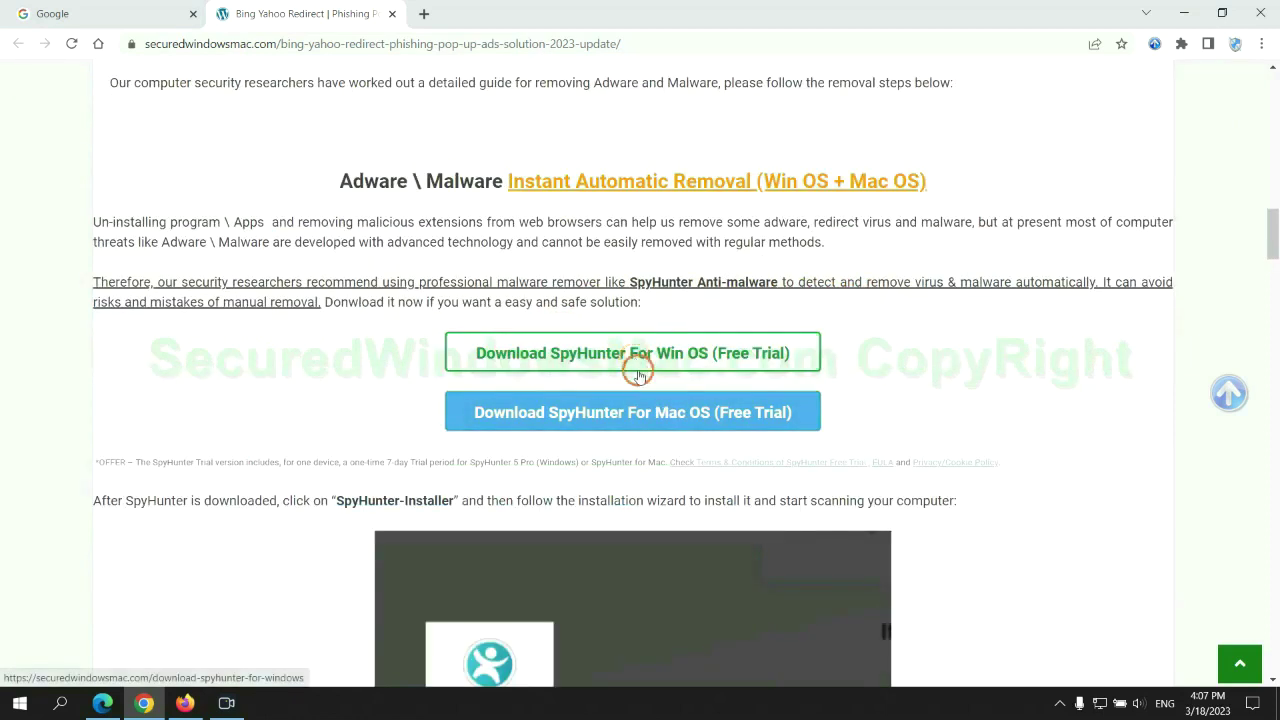
scroll(646, 400, down, 1)
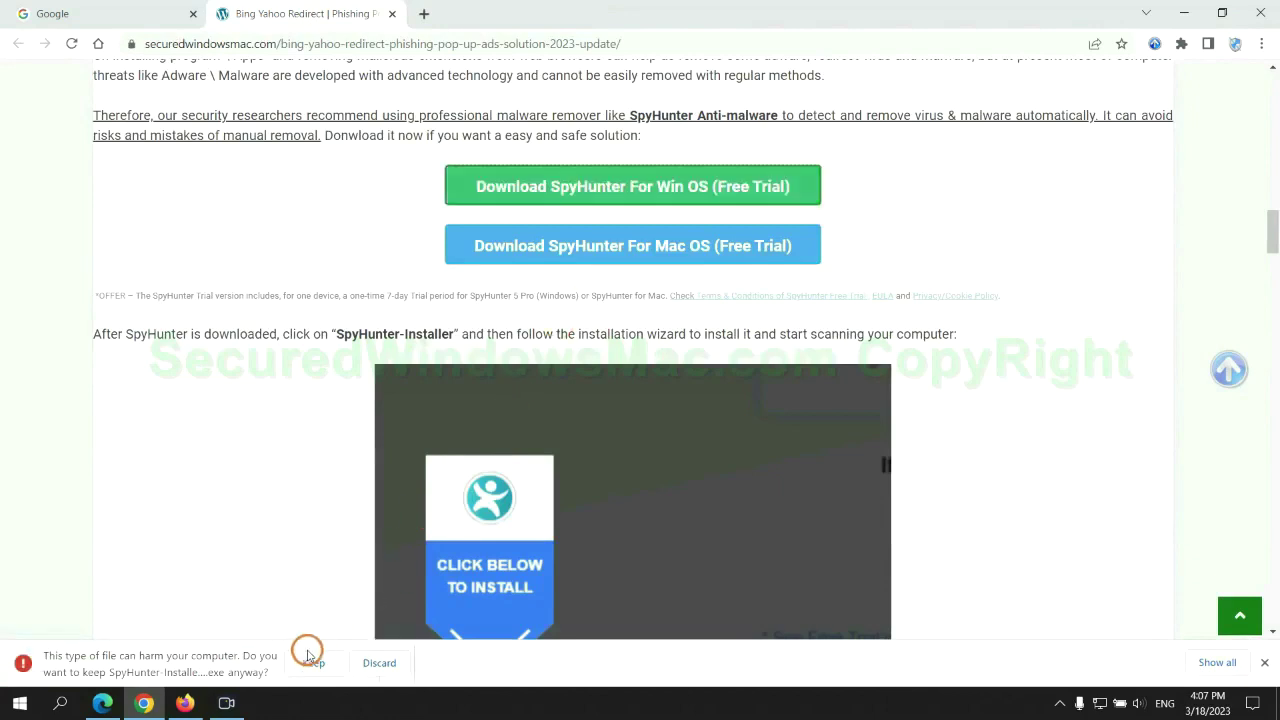
click(313, 662)
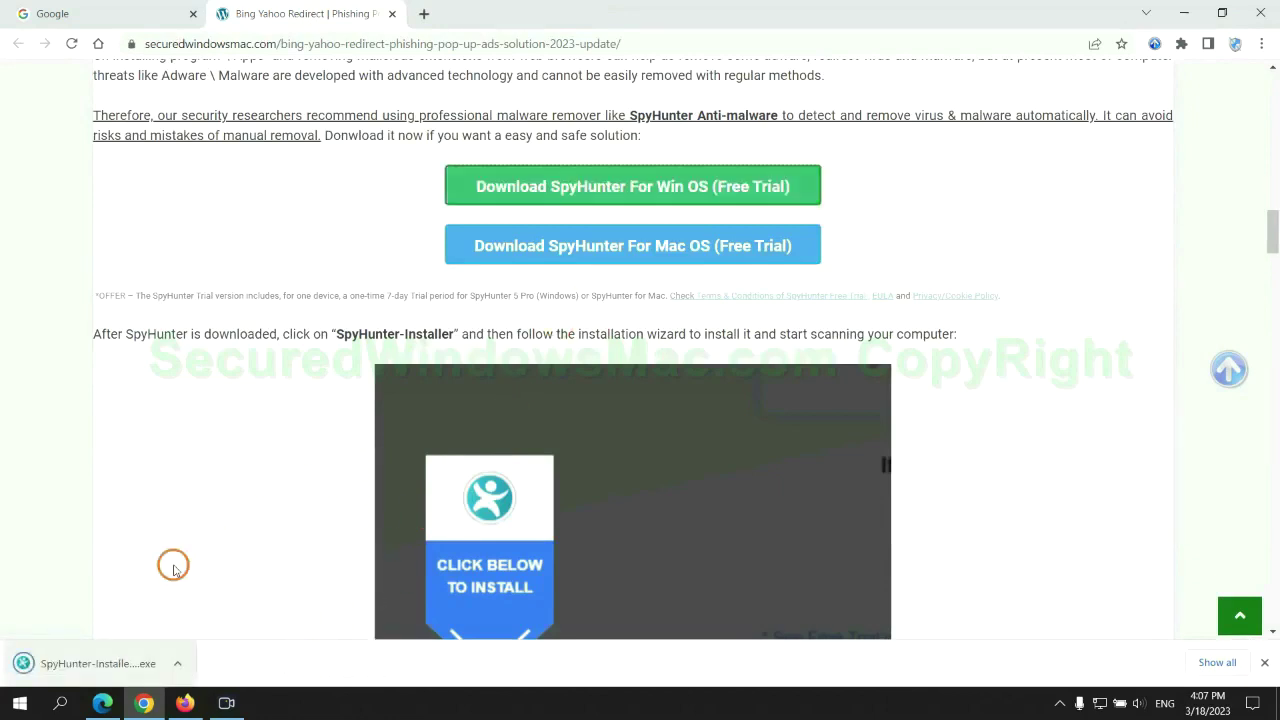
click(122, 663)
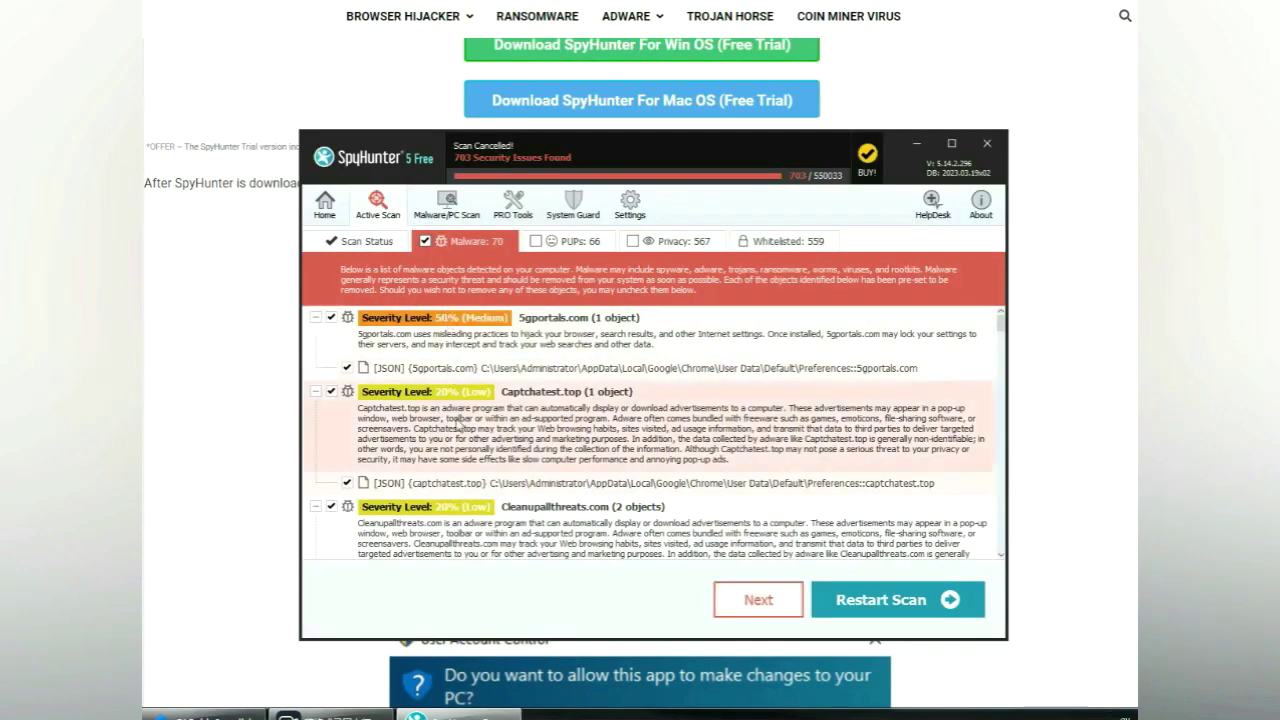
Proceed from the SpyHunter malware scan results to removal and choose the 7-day free trial.
click(758, 600)
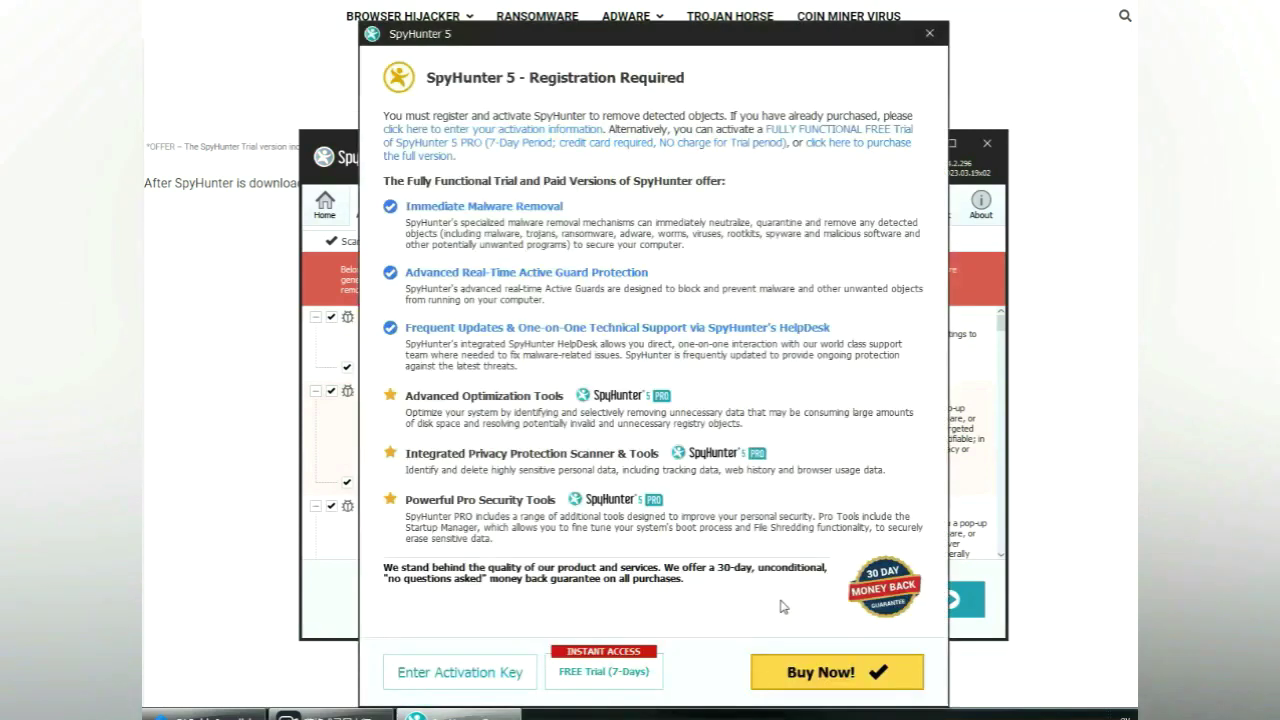
click(605, 672)
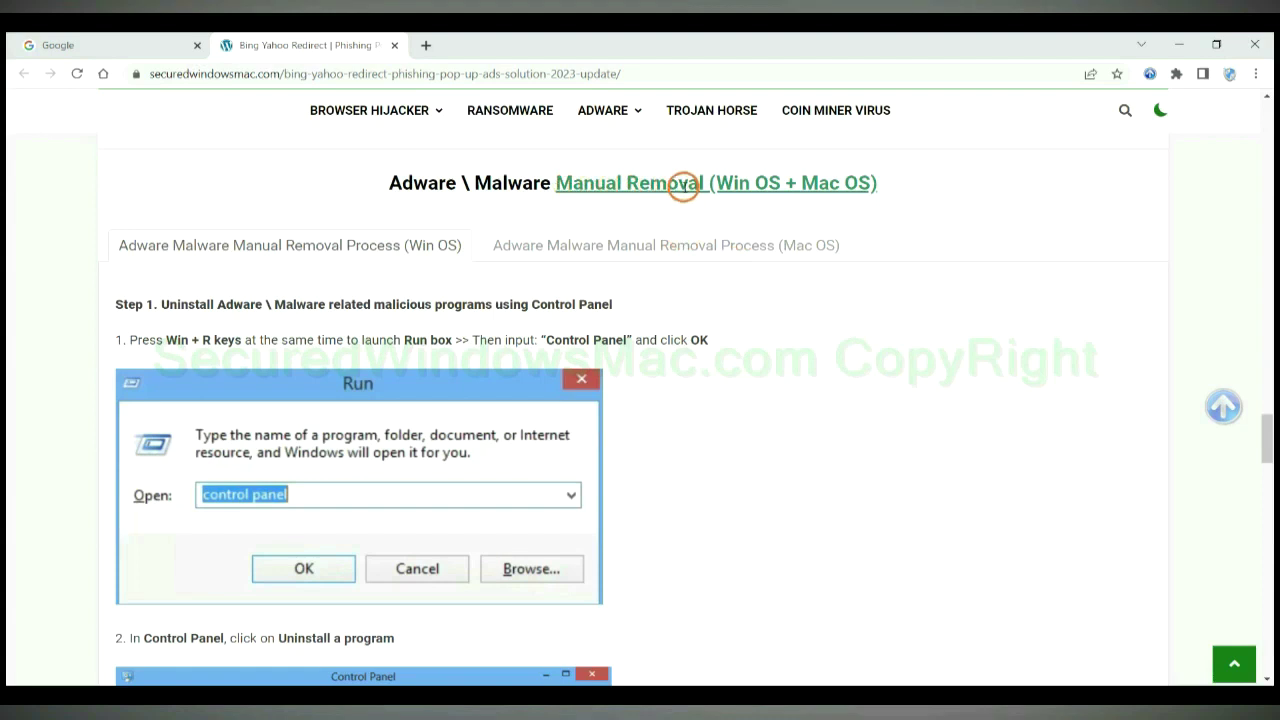
Read the guide's Manual Removal section for Windows, focusing on Step 1 about uninstalling malicious programs using Control Panel.
drag(716, 186, 783, 184)
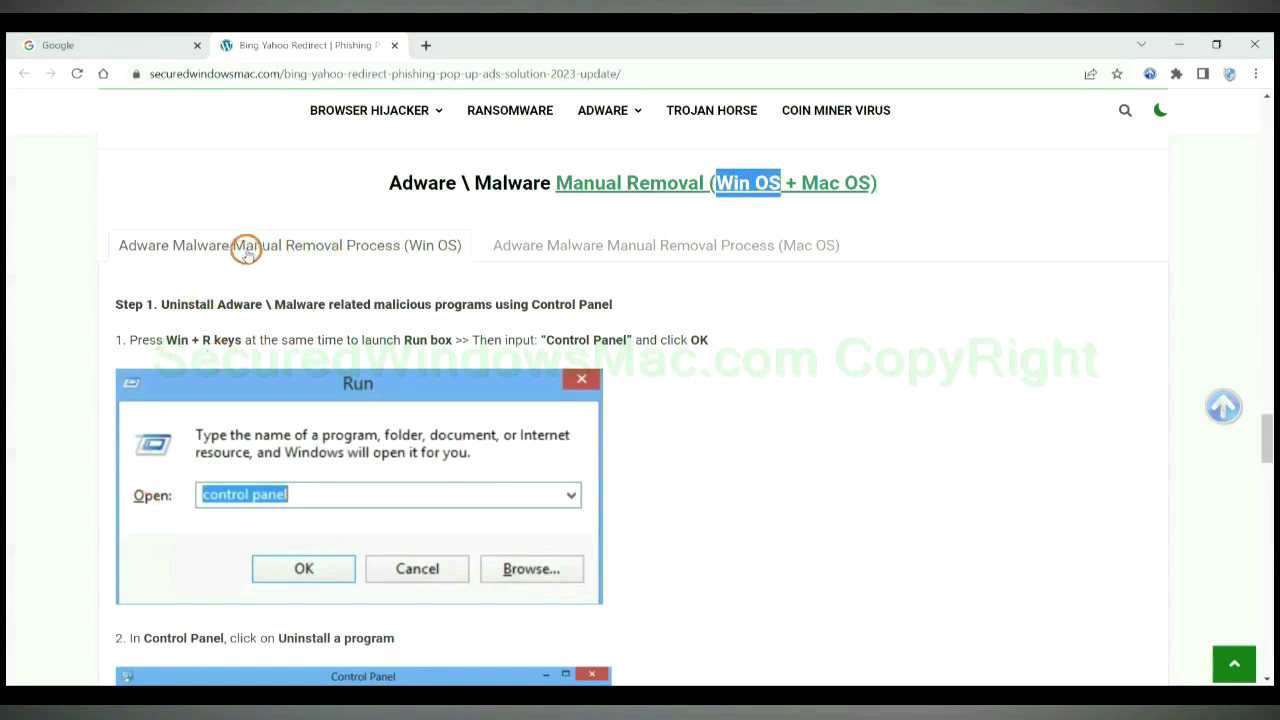
drag(800, 180, 868, 181)
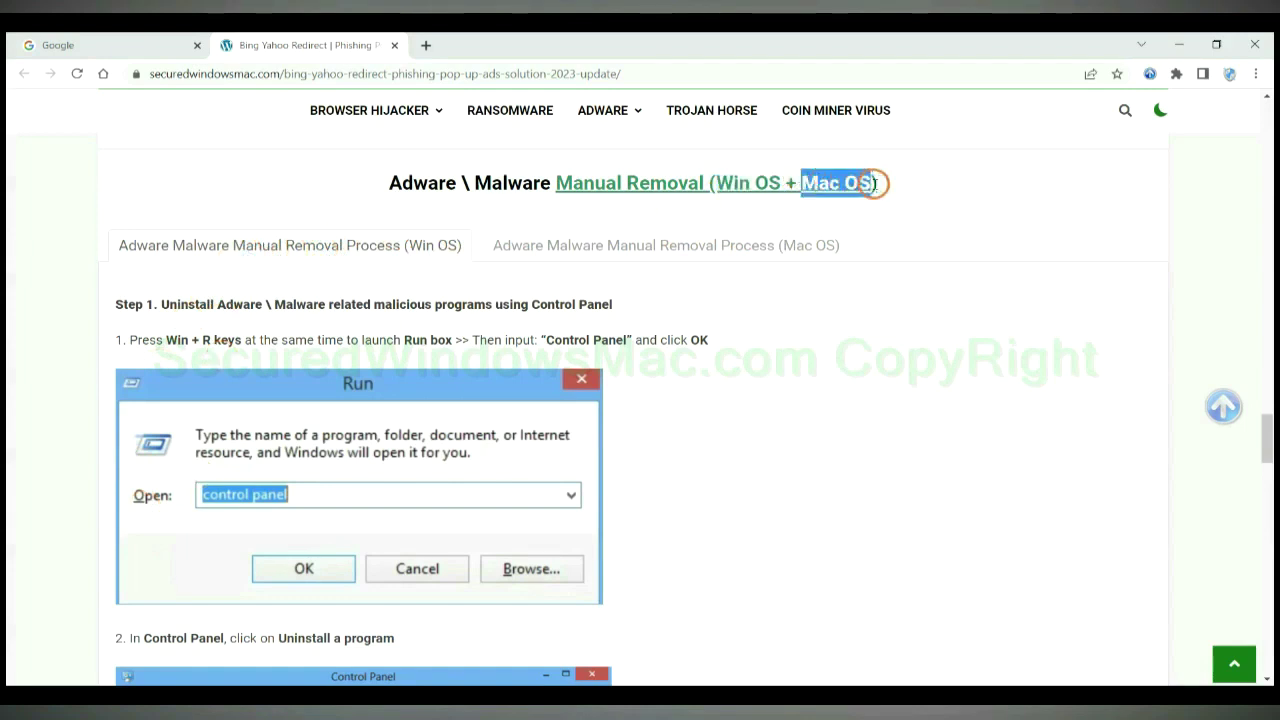
click(655, 242)
scroll(600, 340, up, 1)
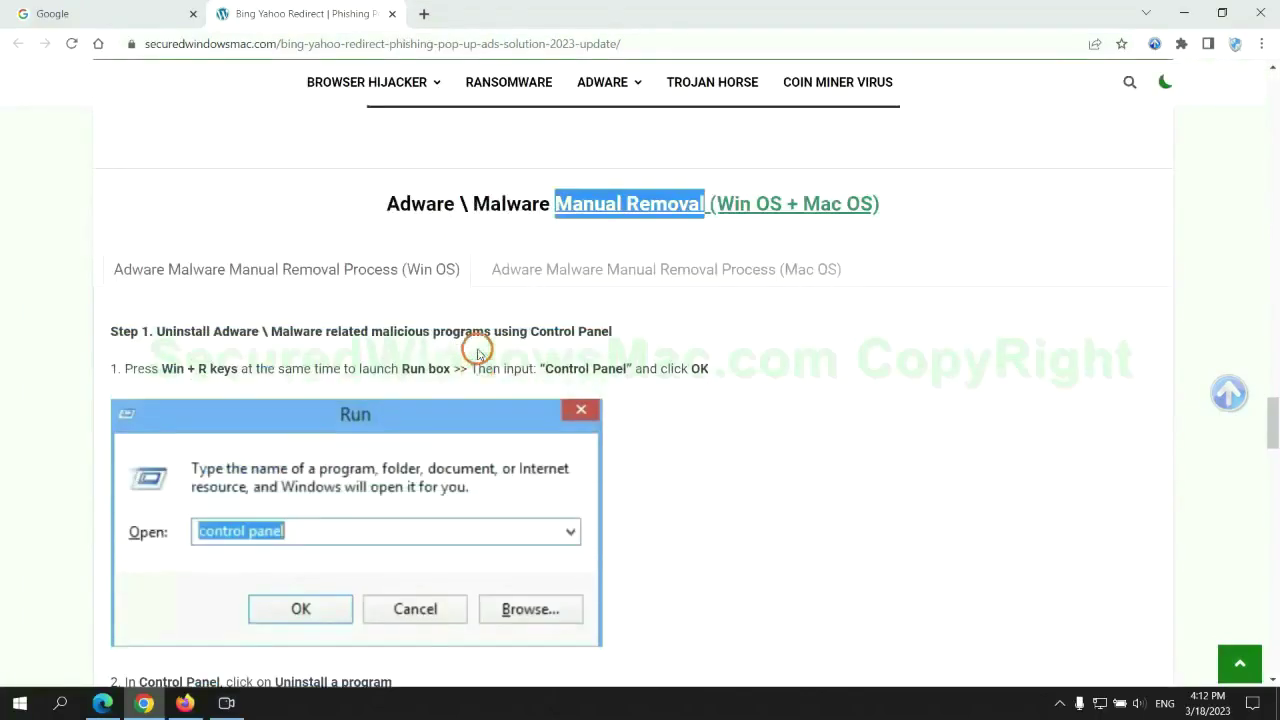
scroll(477, 354, up, 1)
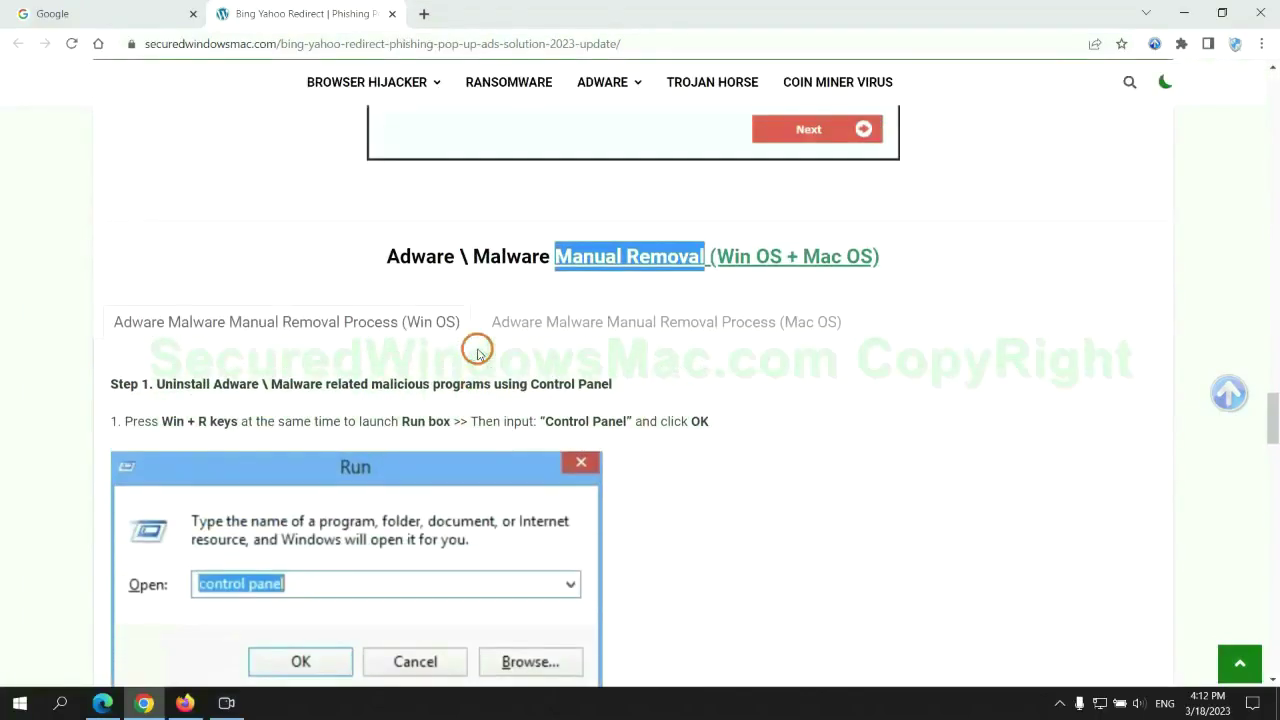
scroll(343, 326, down, 4)
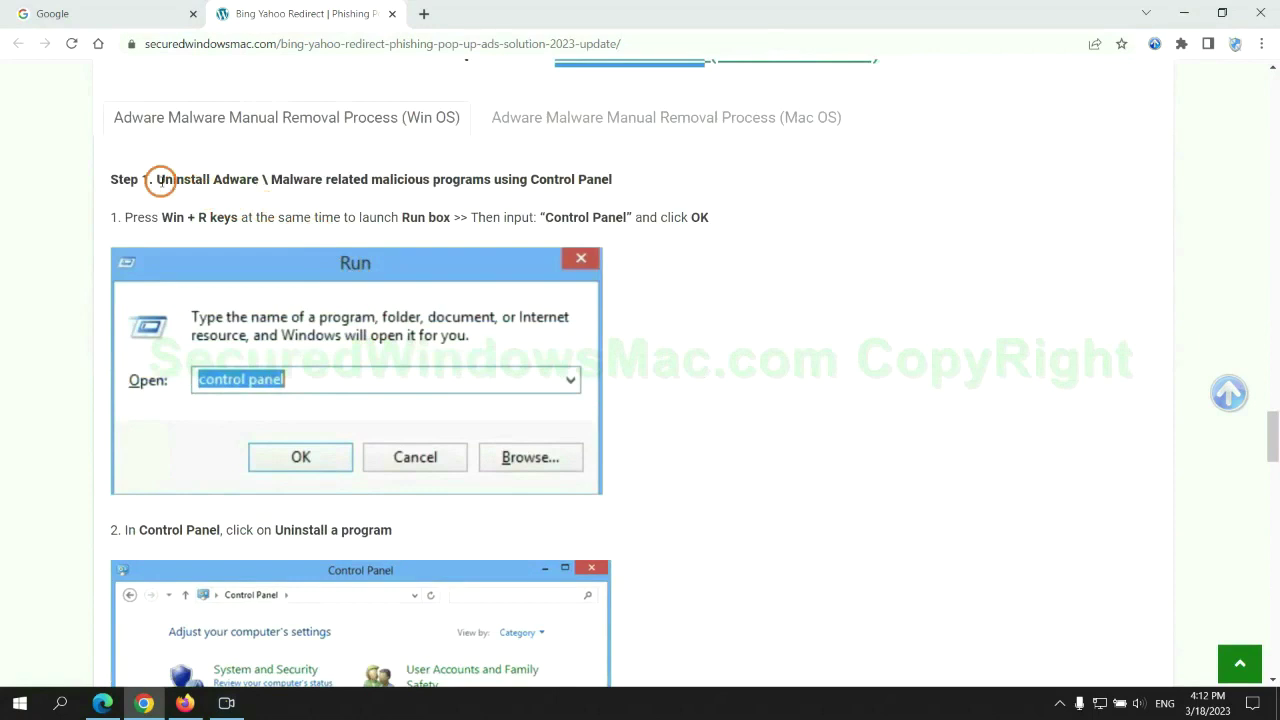
drag(174, 181, 491, 184)
click(849, 263)
scroll(800, 262, down, 3)
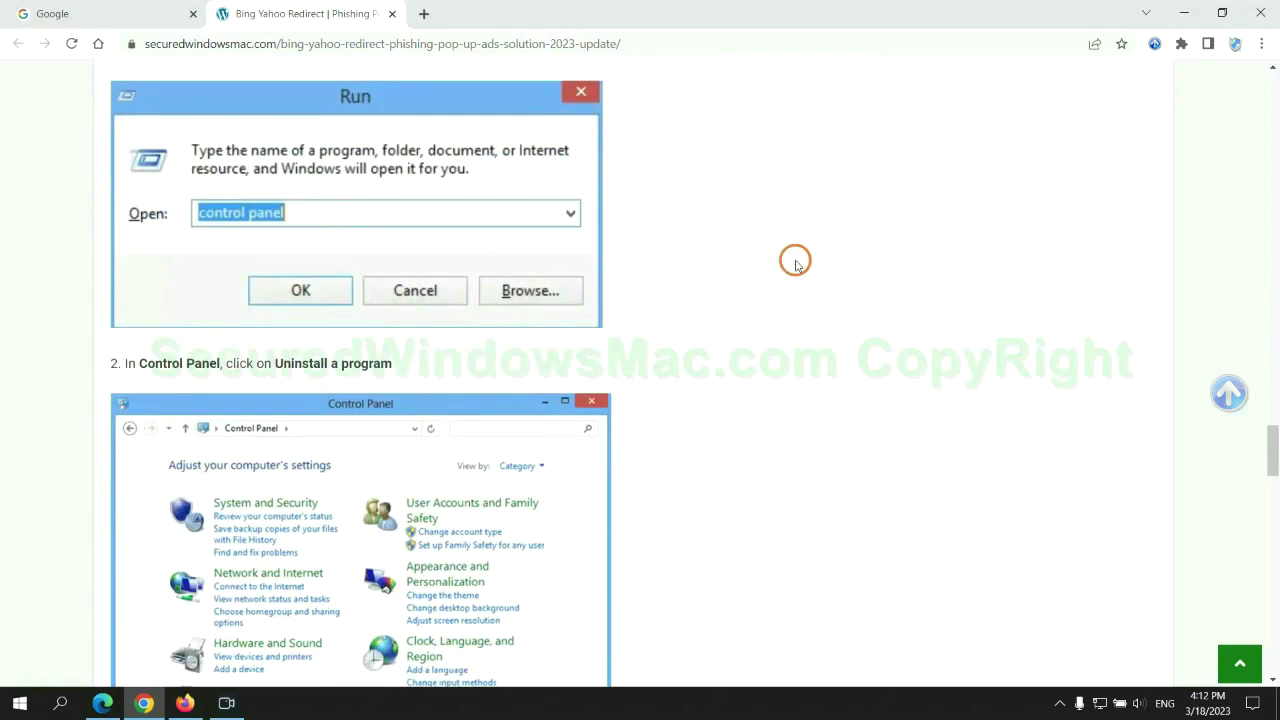
Launch Control Panel through the Windows Run dialog with the command "control panel".
key(super+r)
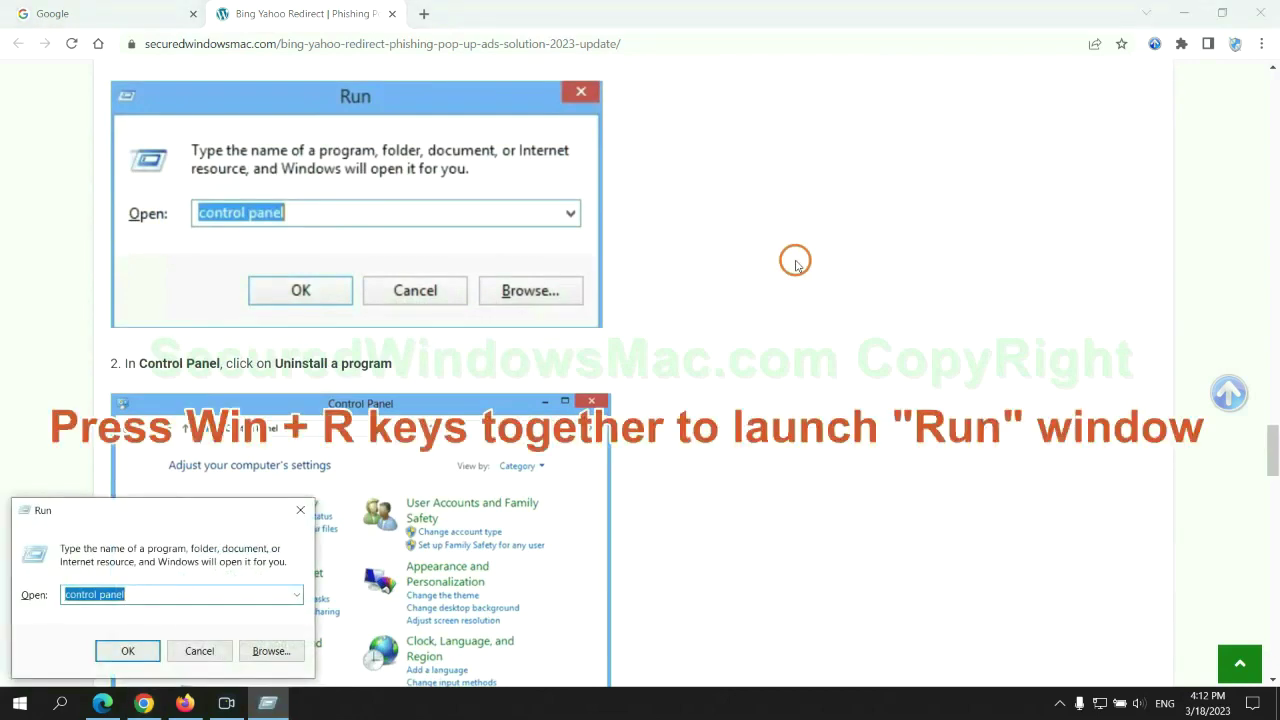
text(control)
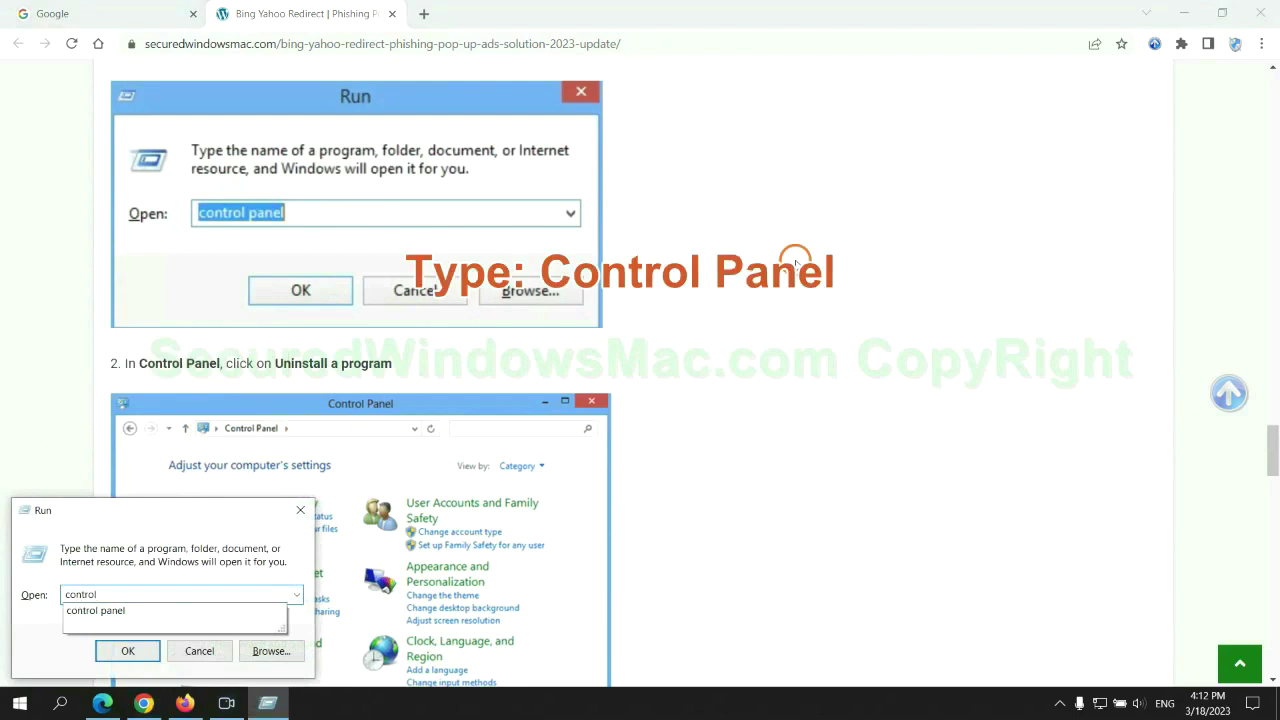
text( panel)
key(Return)
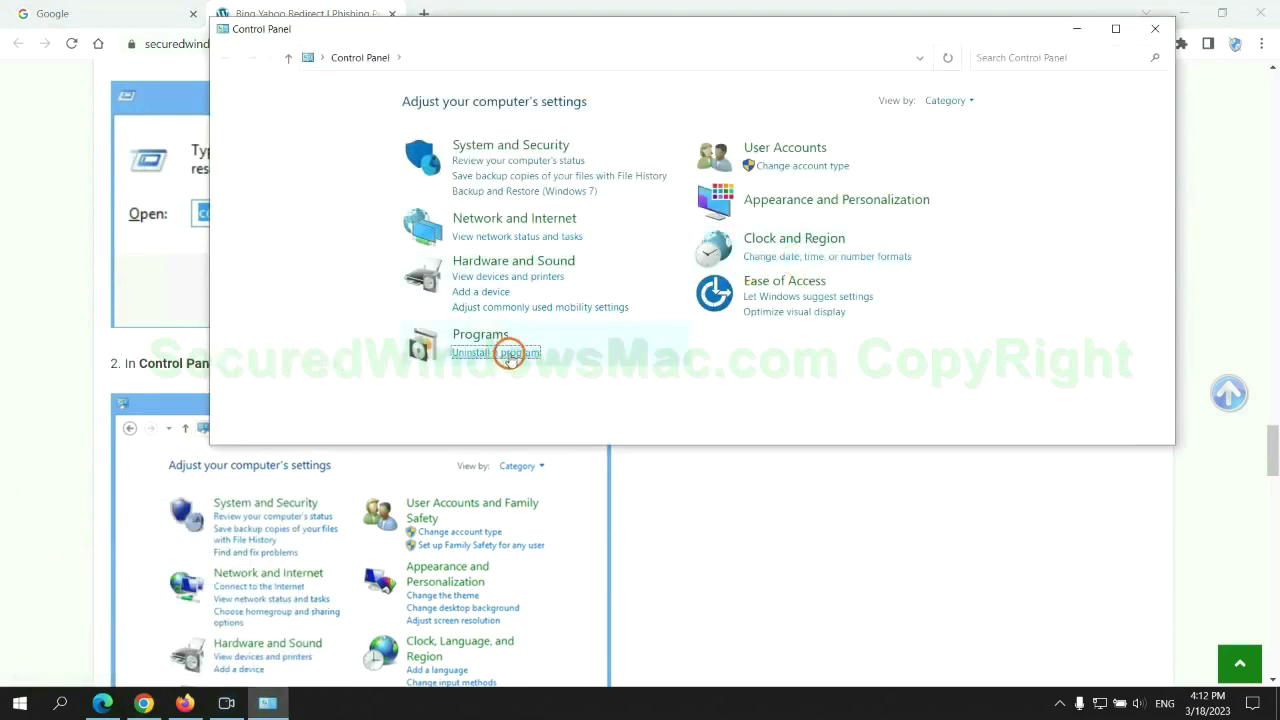
Check the Uninstall/Change option for Lantern in the installed programs list and close the window.
click(505, 353)
right_click(425, 238)
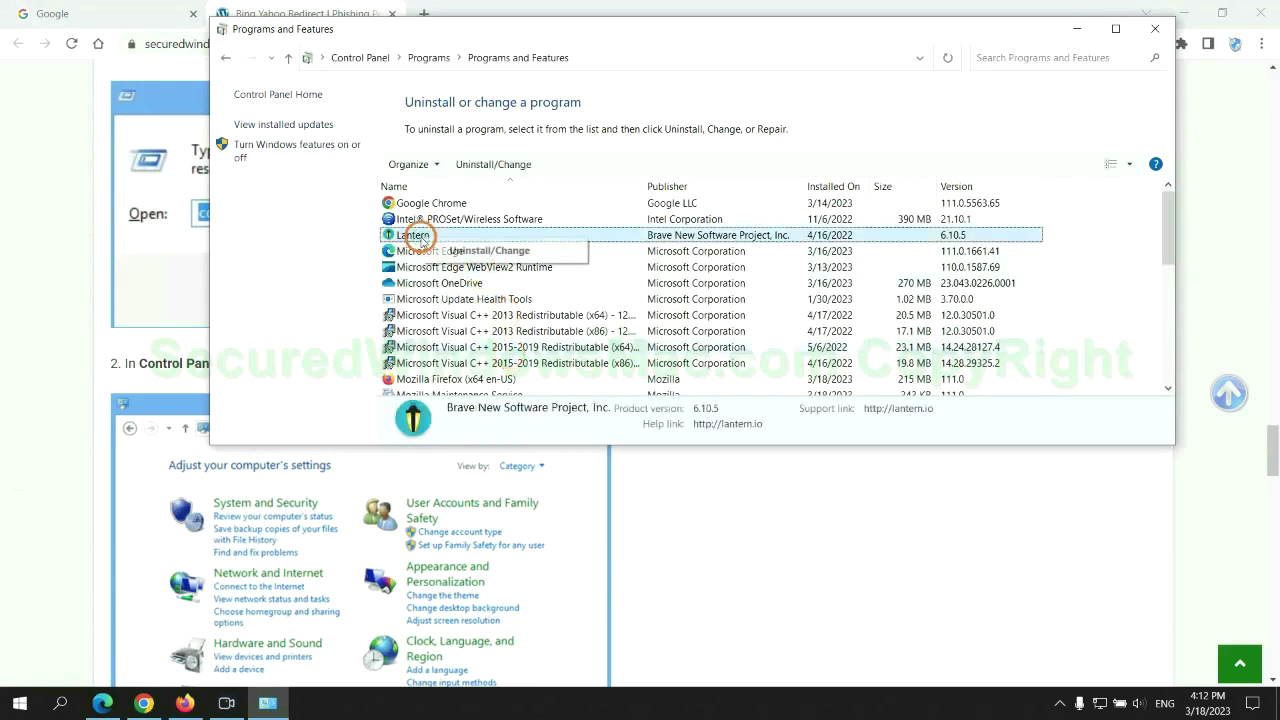
click(1155, 28)
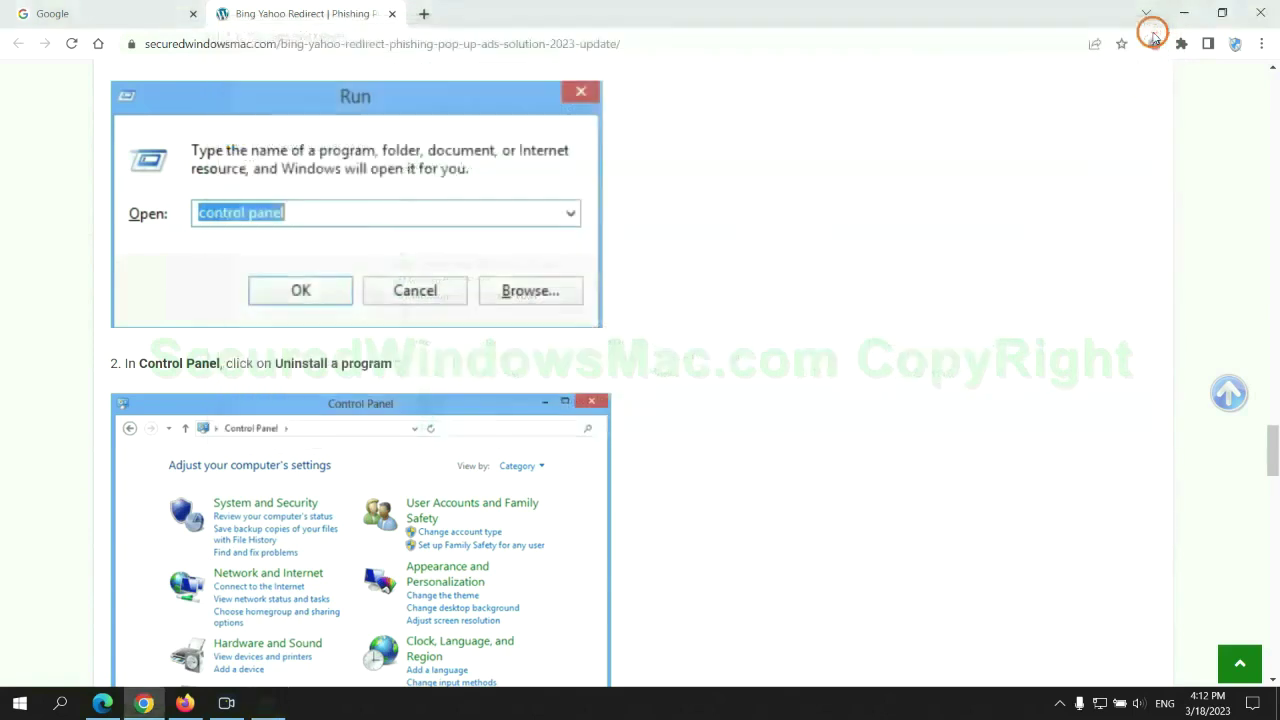
Following Step 2 of the guide, switch to Microsoft Edge, remove the McAfee WebAdvisor extension and close the extensions page.
scroll(376, 428, down, 5)
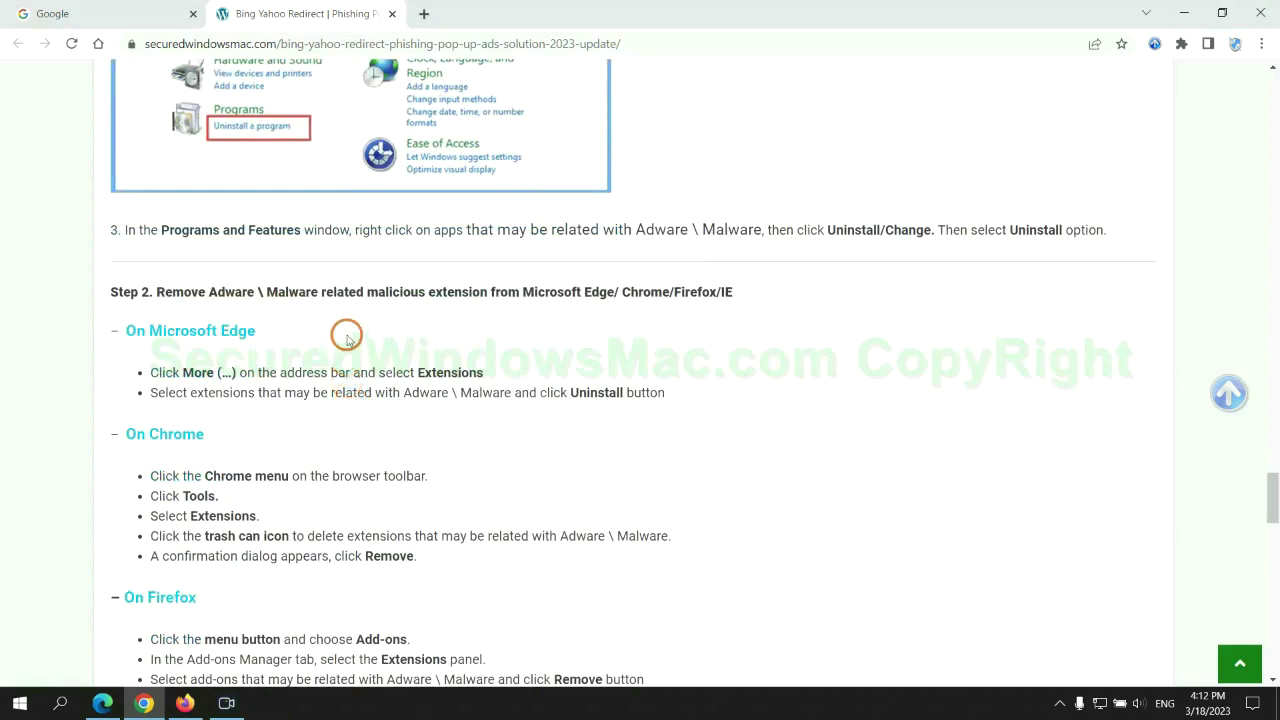
drag(362, 297, 486, 291)
click(512, 318)
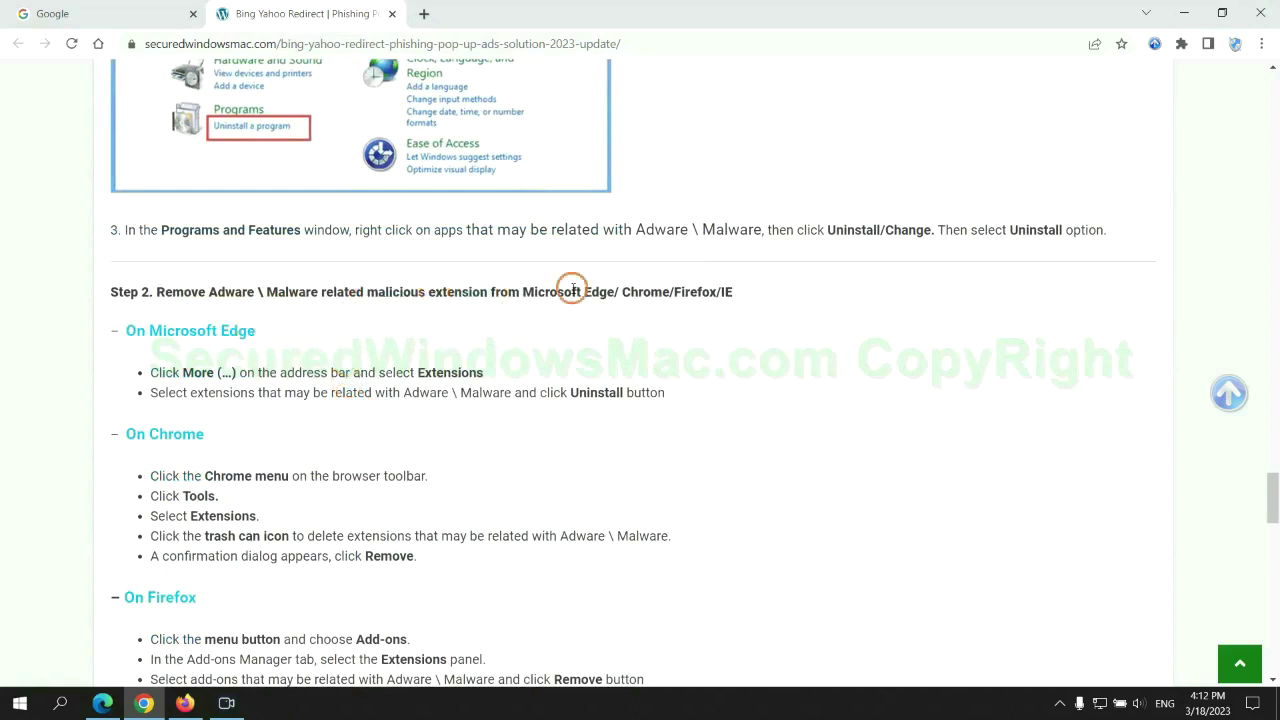
click(103, 690)
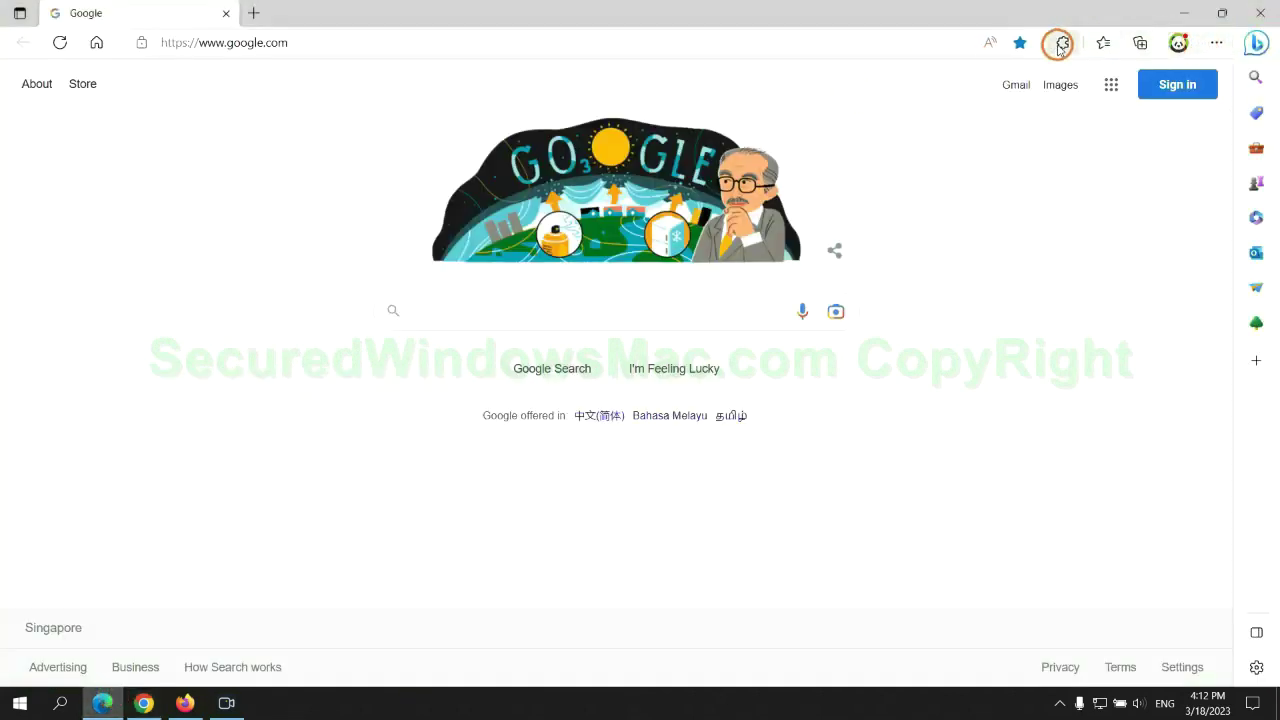
click(1061, 45)
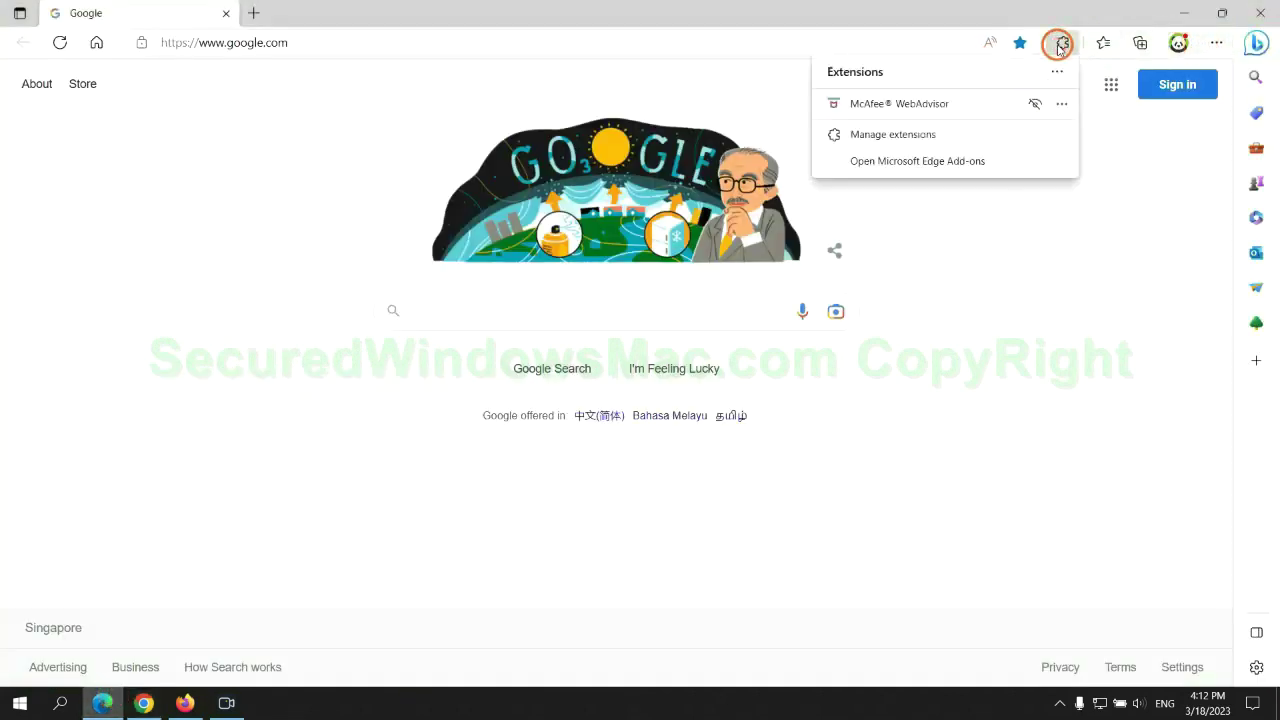
click(888, 136)
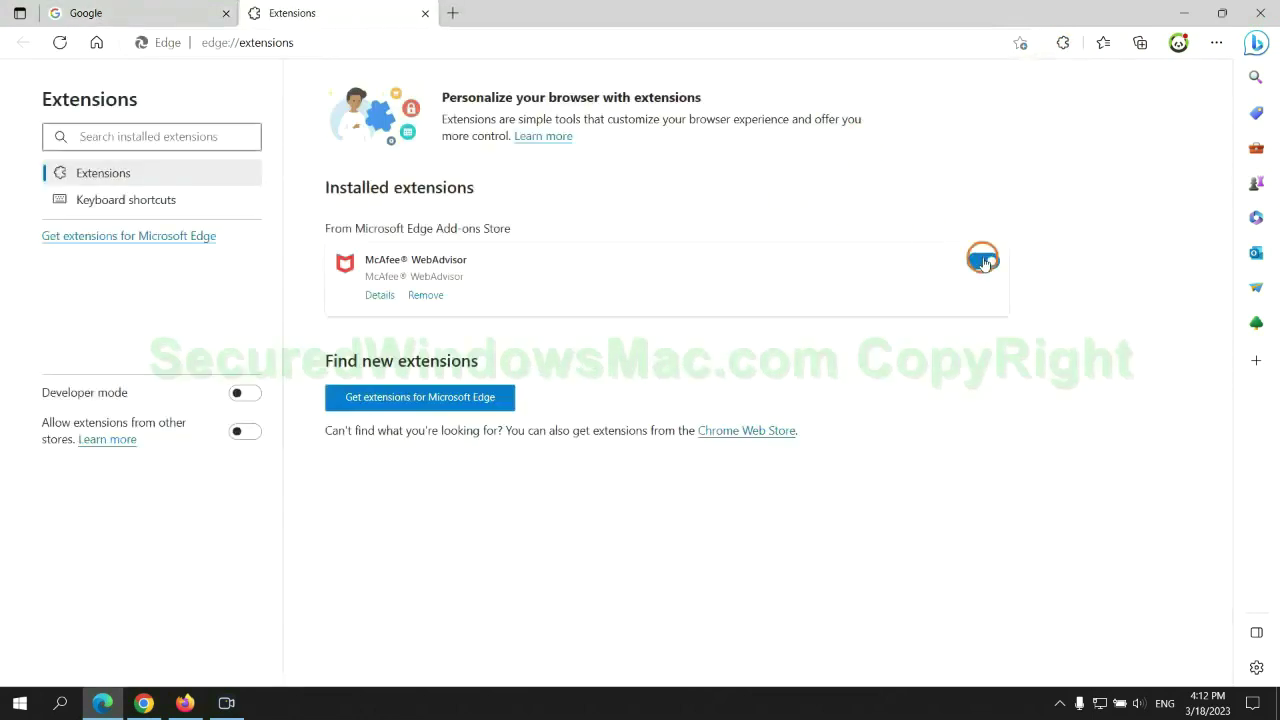
click(426, 298)
click(920, 158)
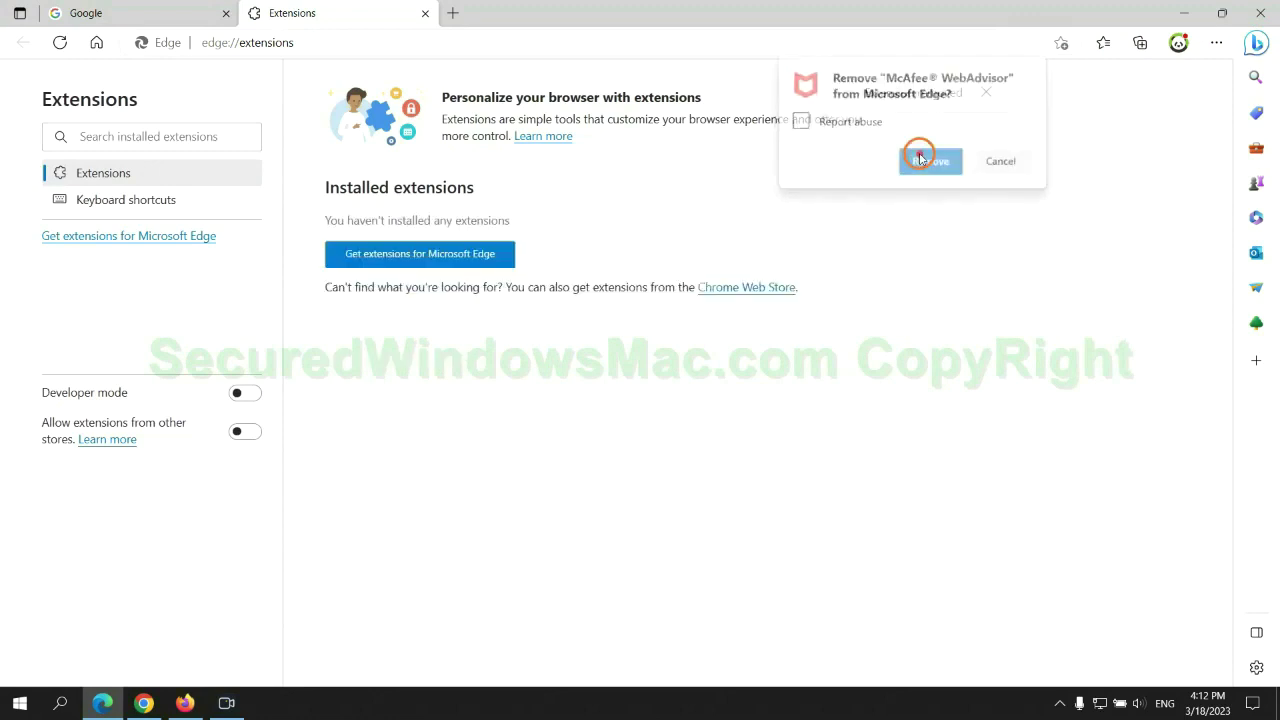
click(425, 14)
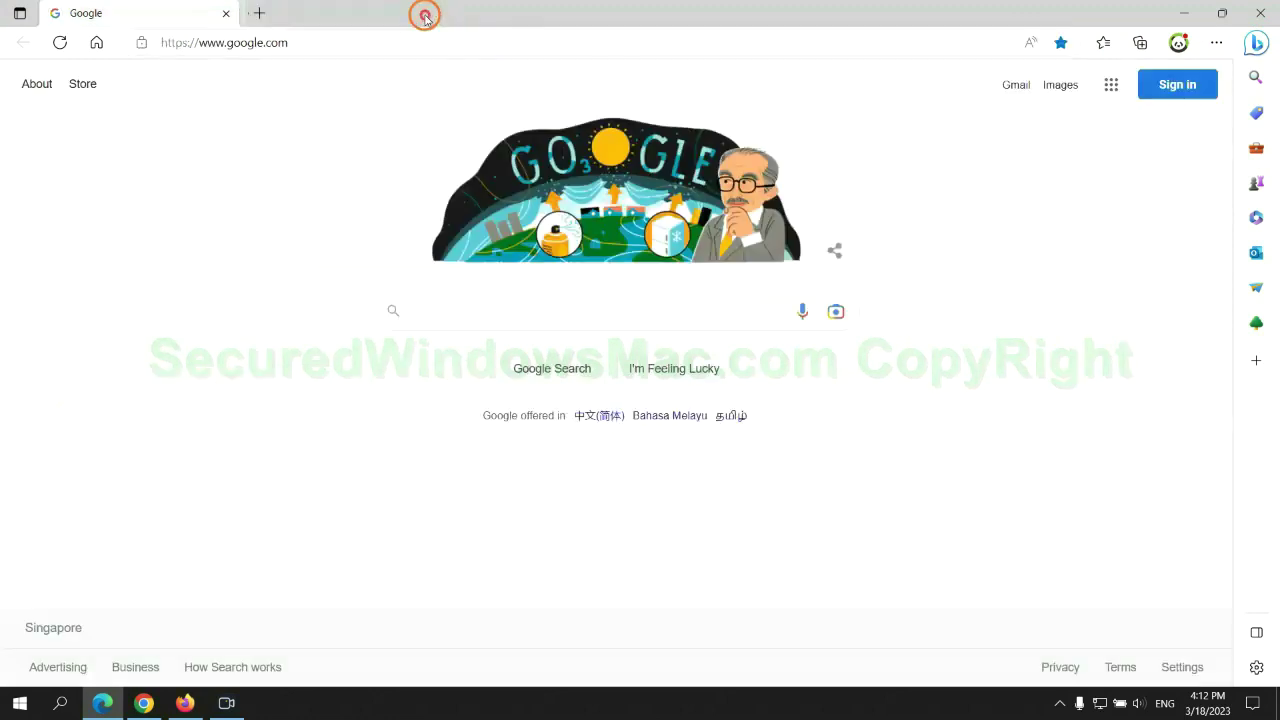
Switch to Chrome and remove the "Ecosia - The search engine that plants trees" extension.
click(155, 706)
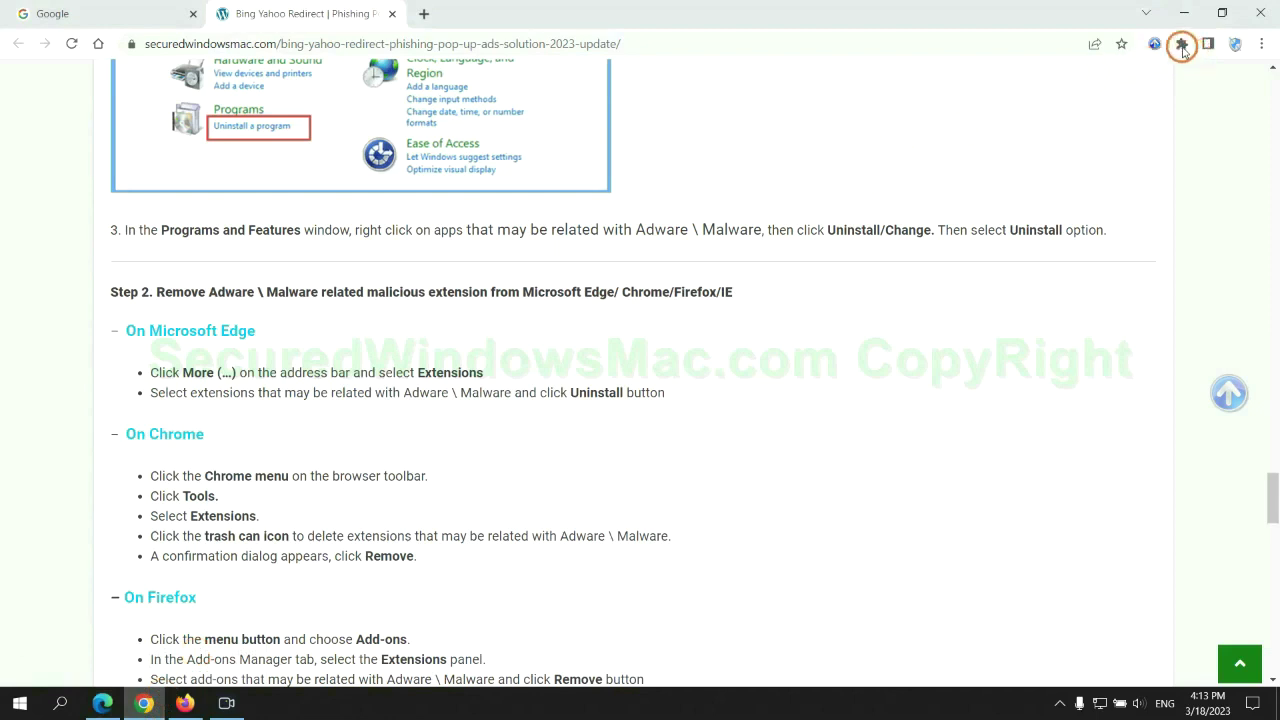
click(1181, 43)
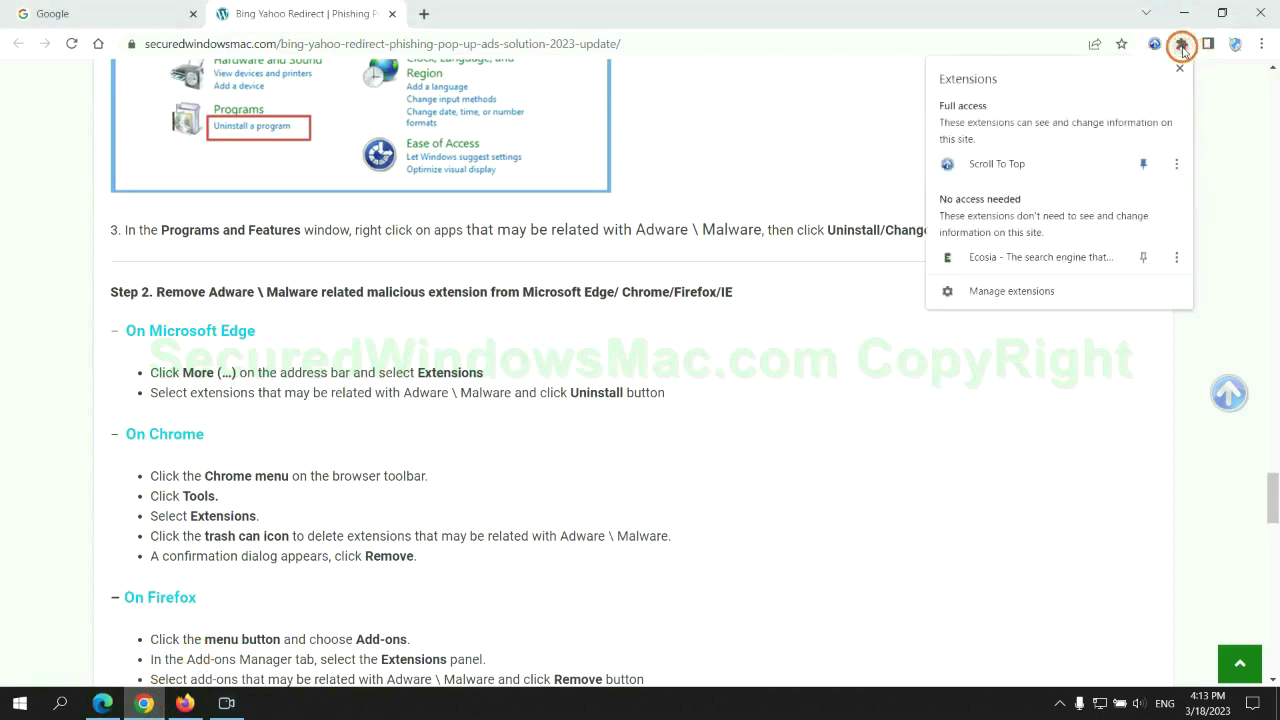
click(1036, 293)
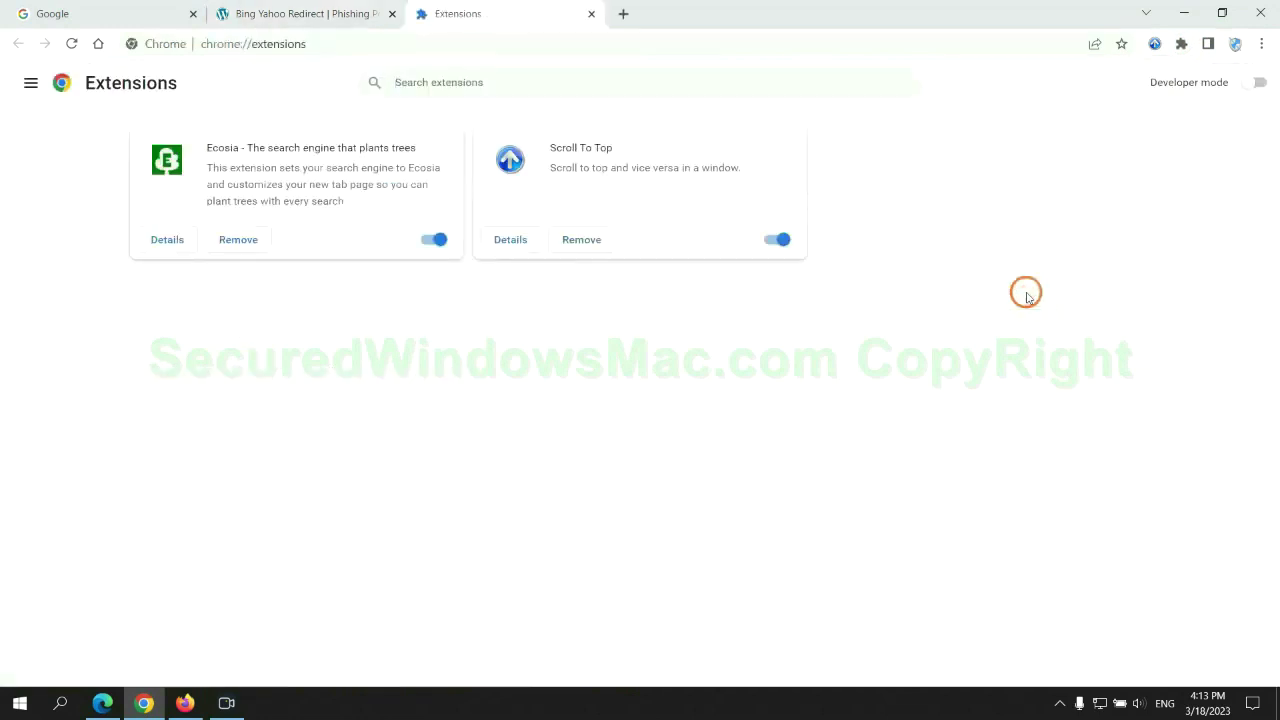
click(240, 239)
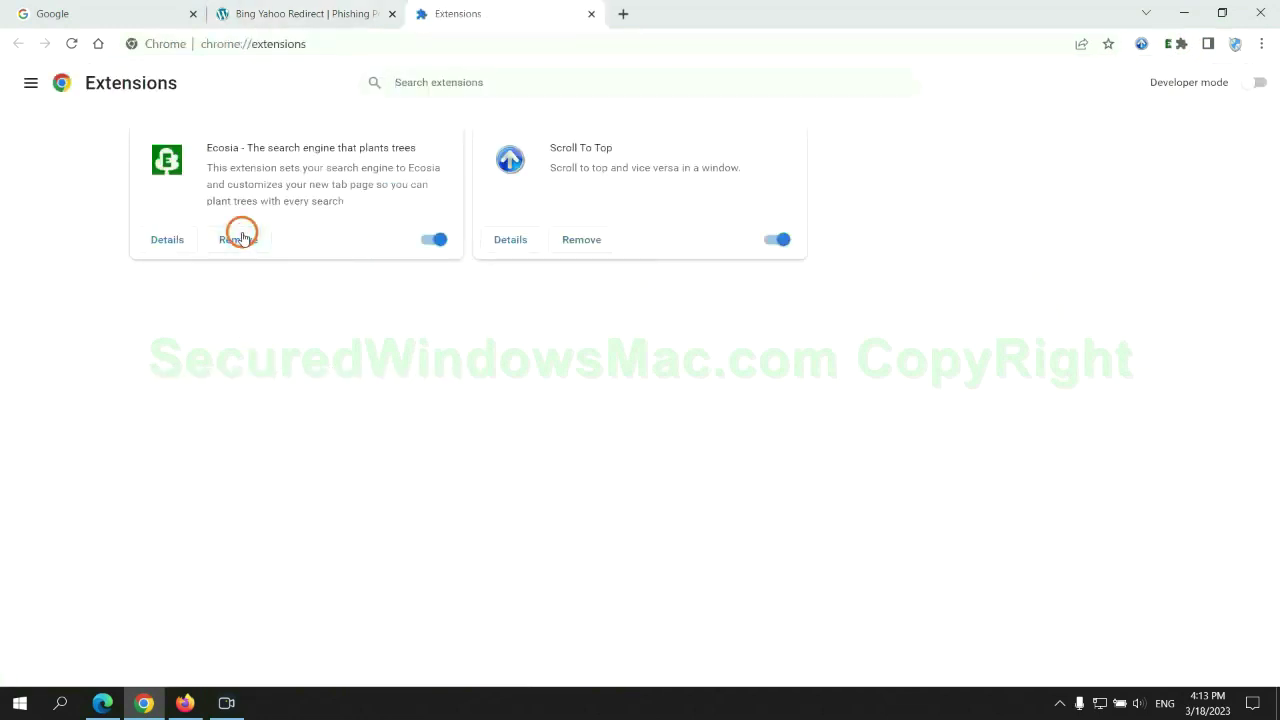
click(1051, 177)
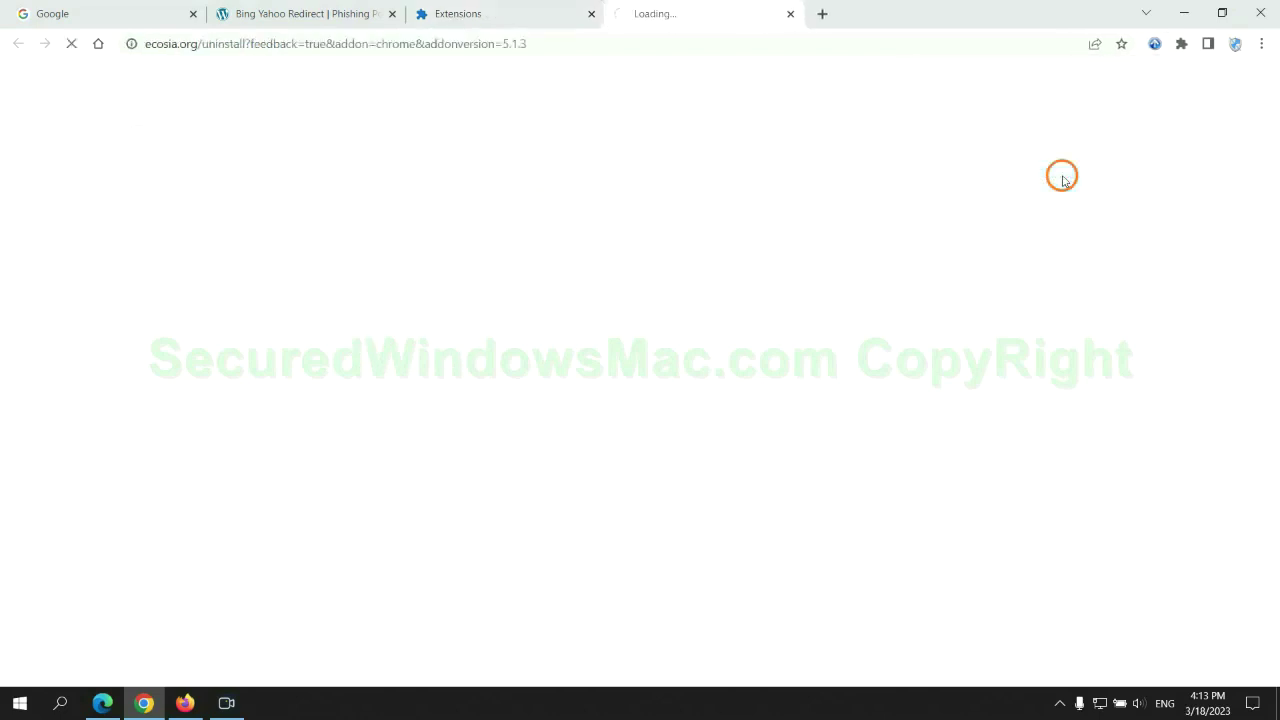
Close the Ecosia uninstall page, switch to Firefox and remove the Enhancer for YouTube extension.
click(789, 16)
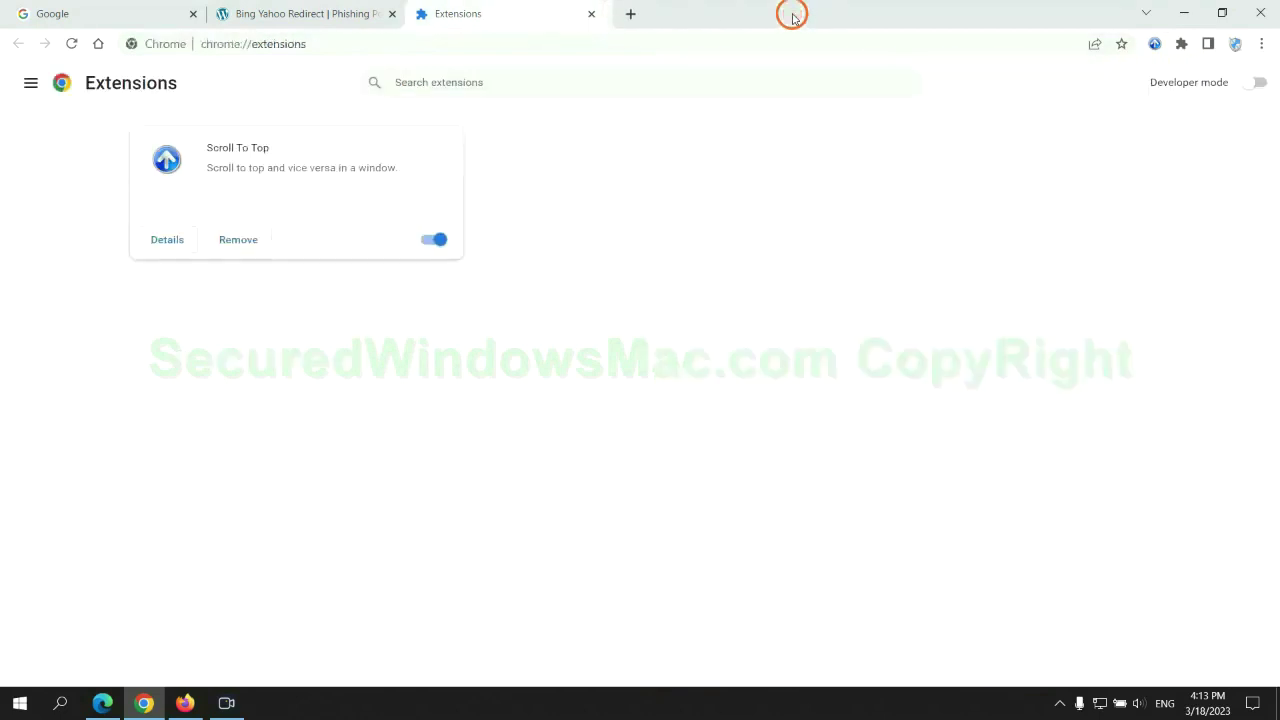
click(186, 703)
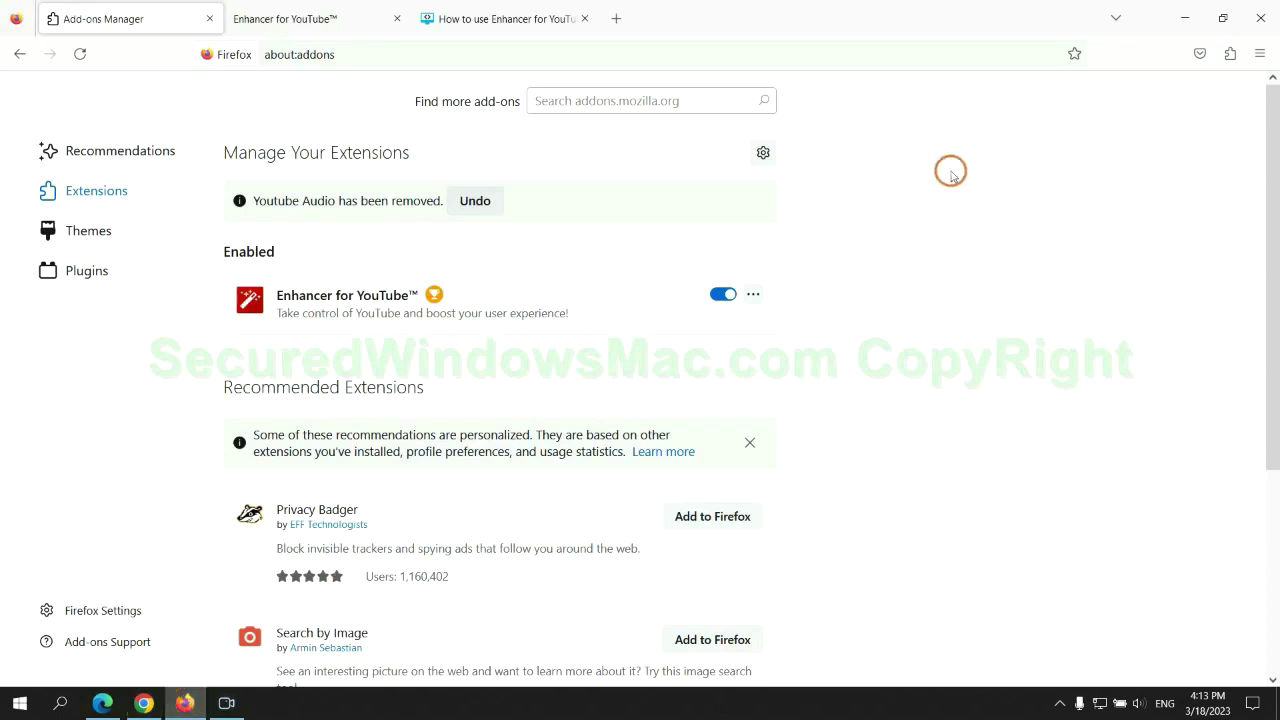
click(1228, 55)
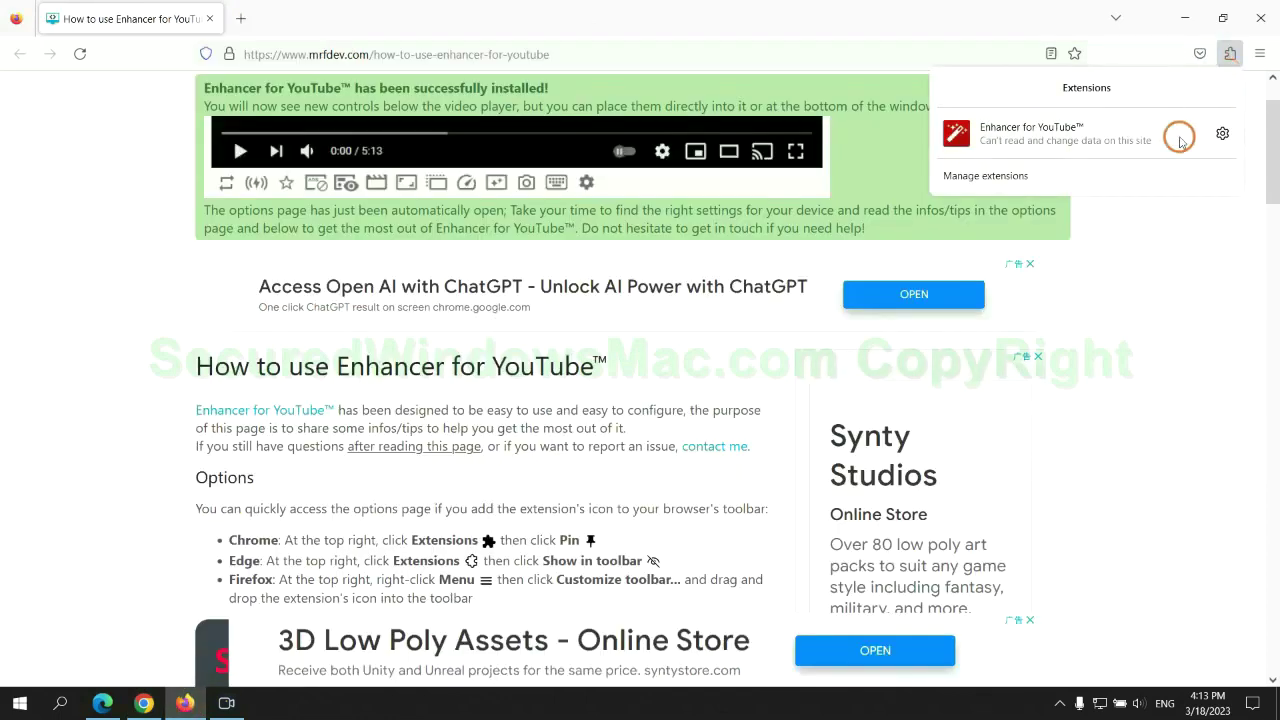
click(1103, 171)
click(753, 245)
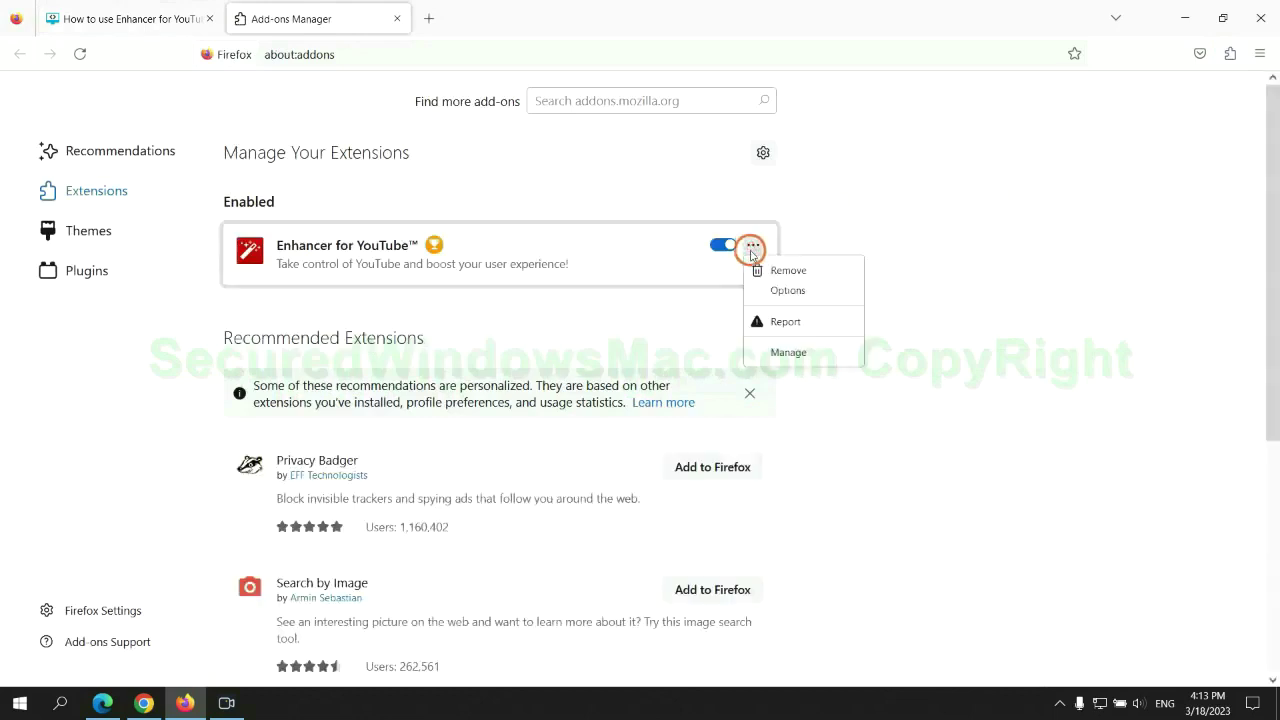
click(786, 271)
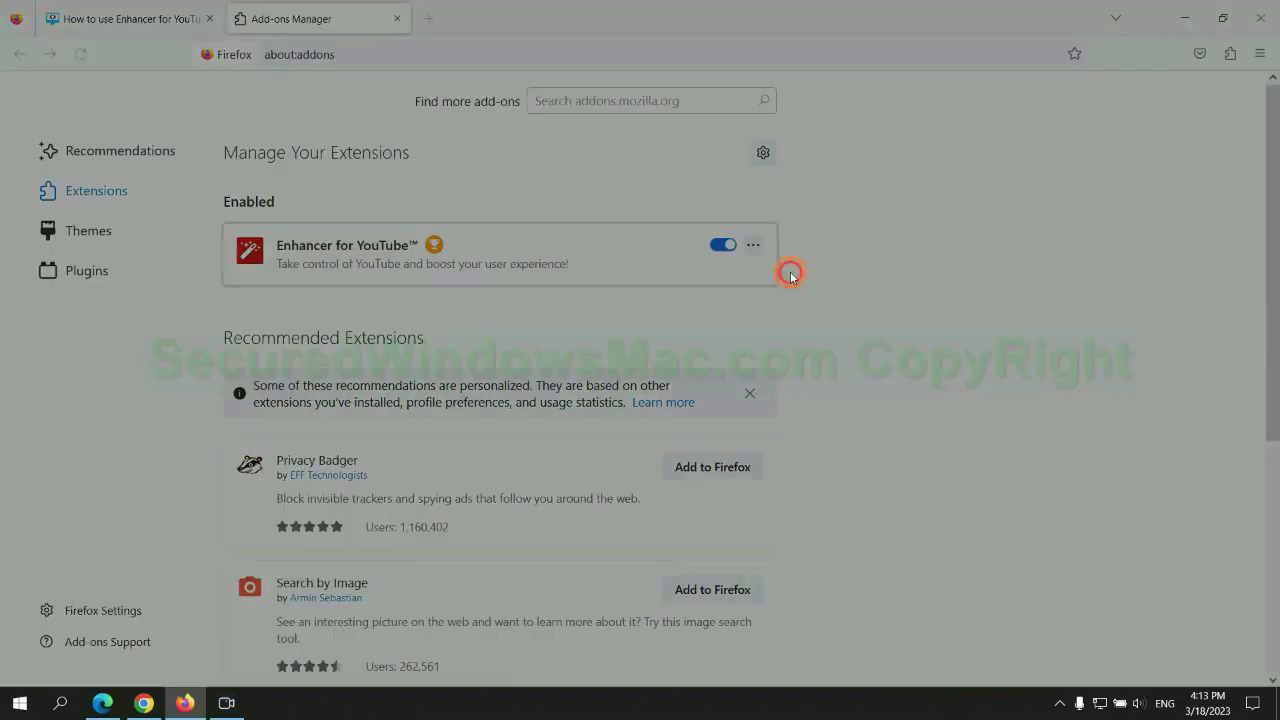
click(711, 160)
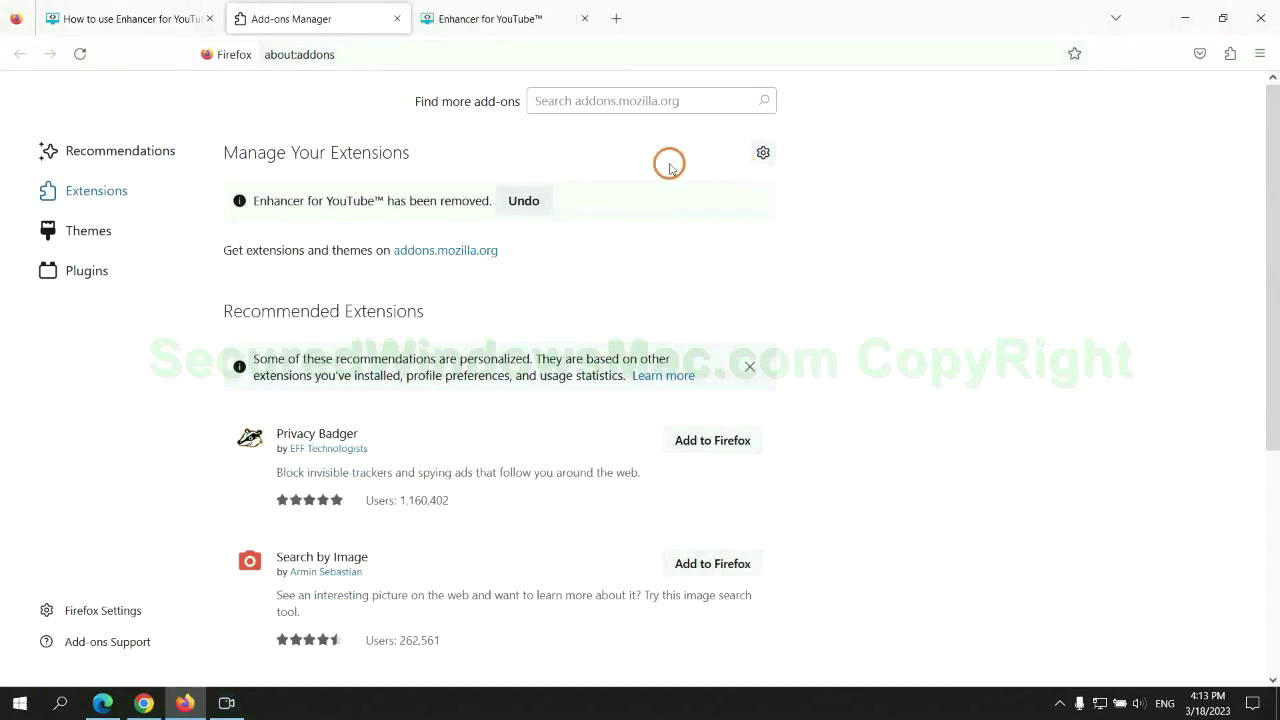
Return to Step 3 of the guide in Chrome and launch Registry Editor through the Windows Run dialog with the command "regedit".
key(alt+Tab)
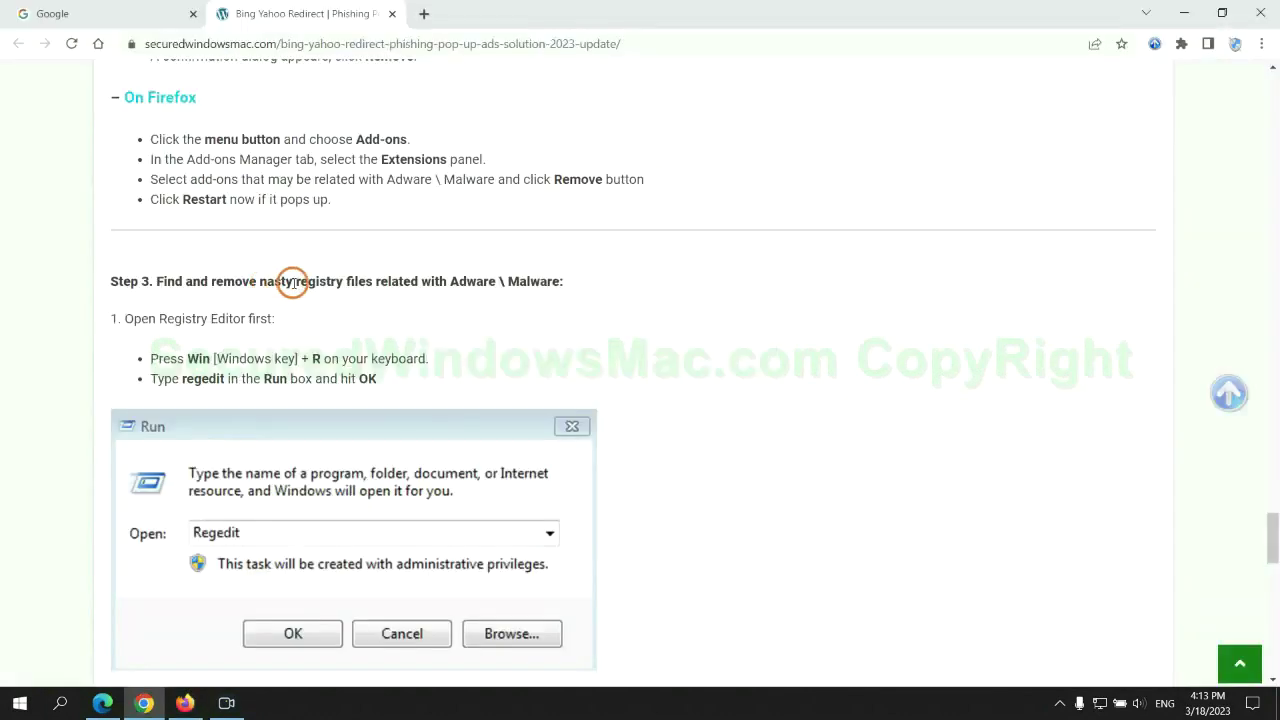
drag(294, 280, 372, 320)
click(372, 320)
scroll(372, 320, down, 2)
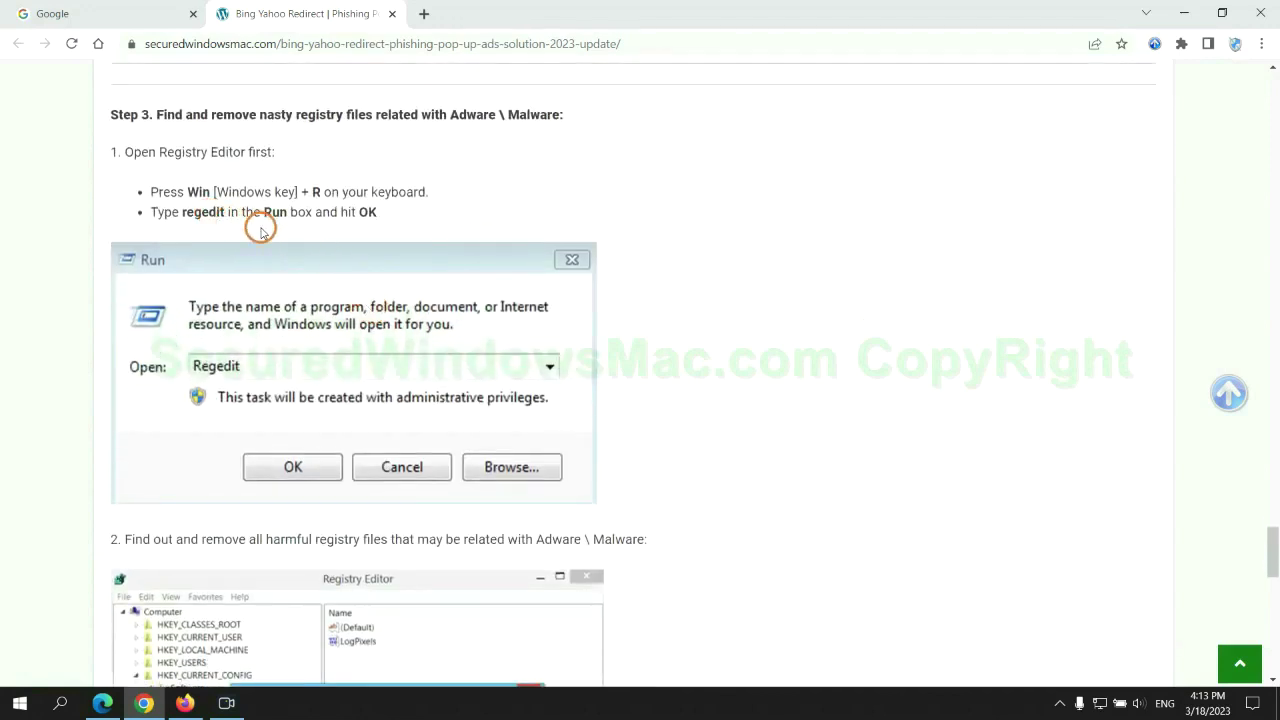
key(super+r)
text(re)
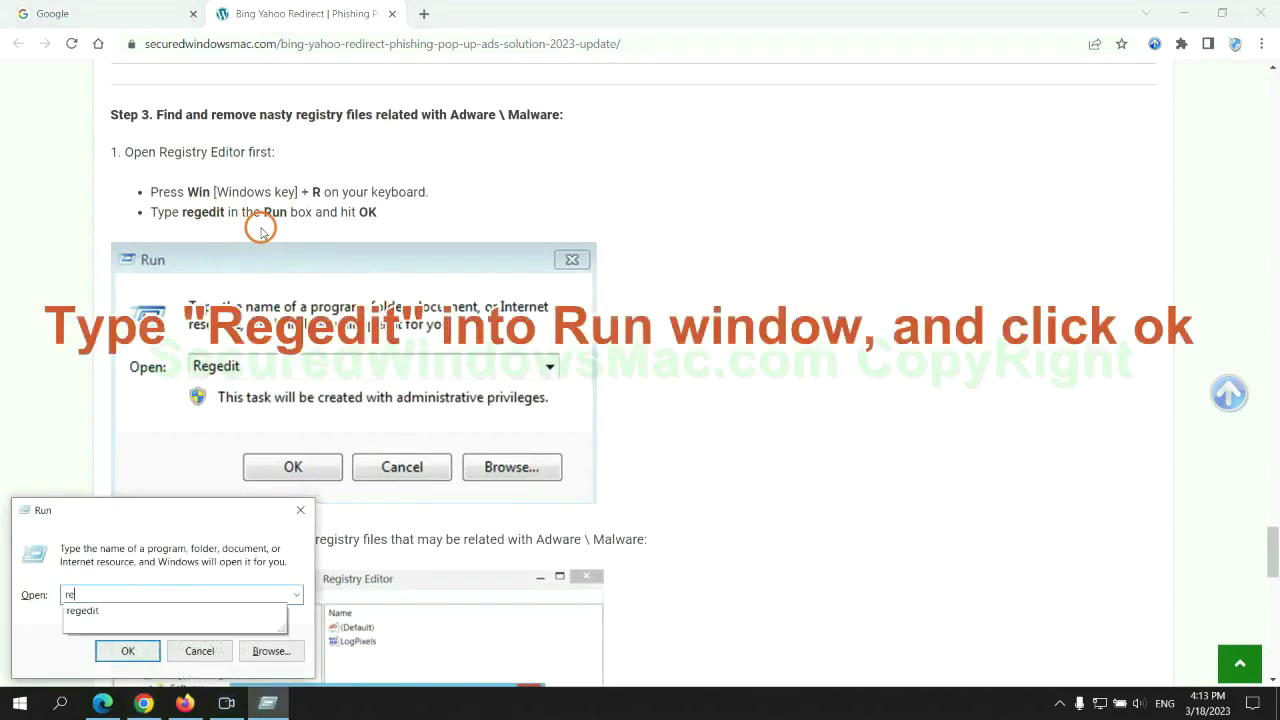
text(gedit)
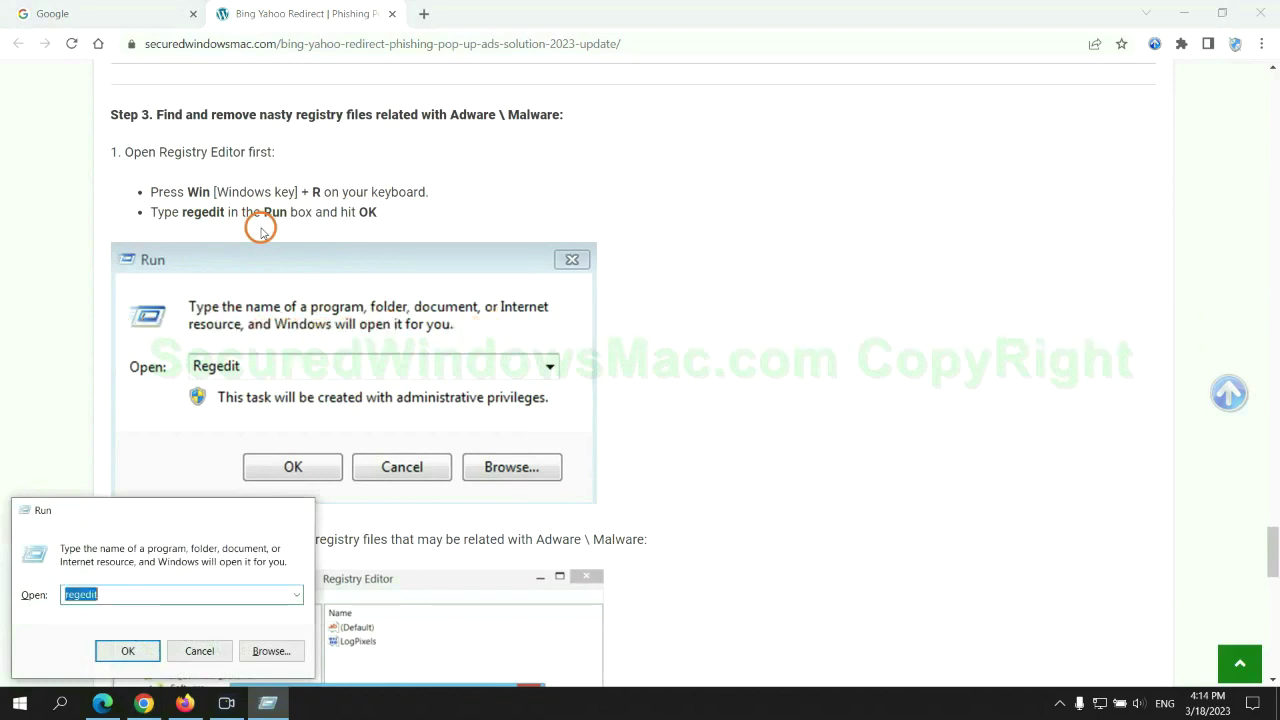
key(Return)
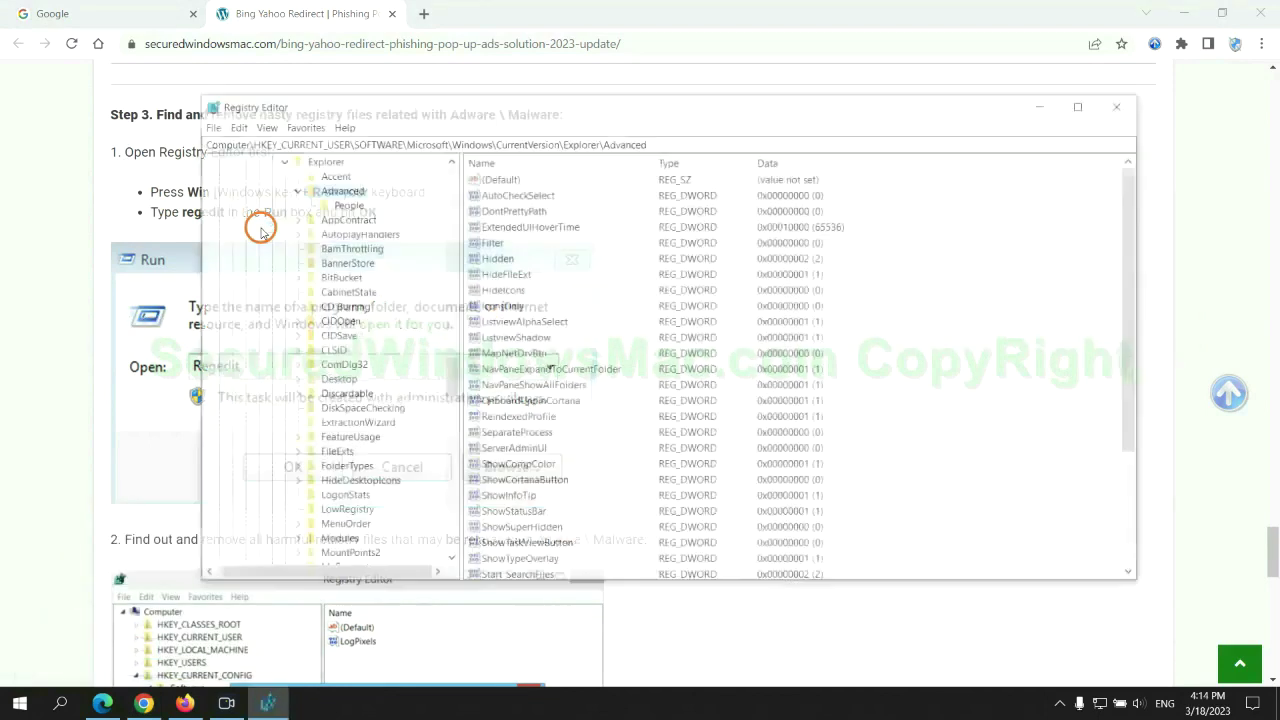
Search the registry for "Apps" and bring up the available actions for the StoreAppsOnTaskbar value.
click(233, 125)
click(283, 240)
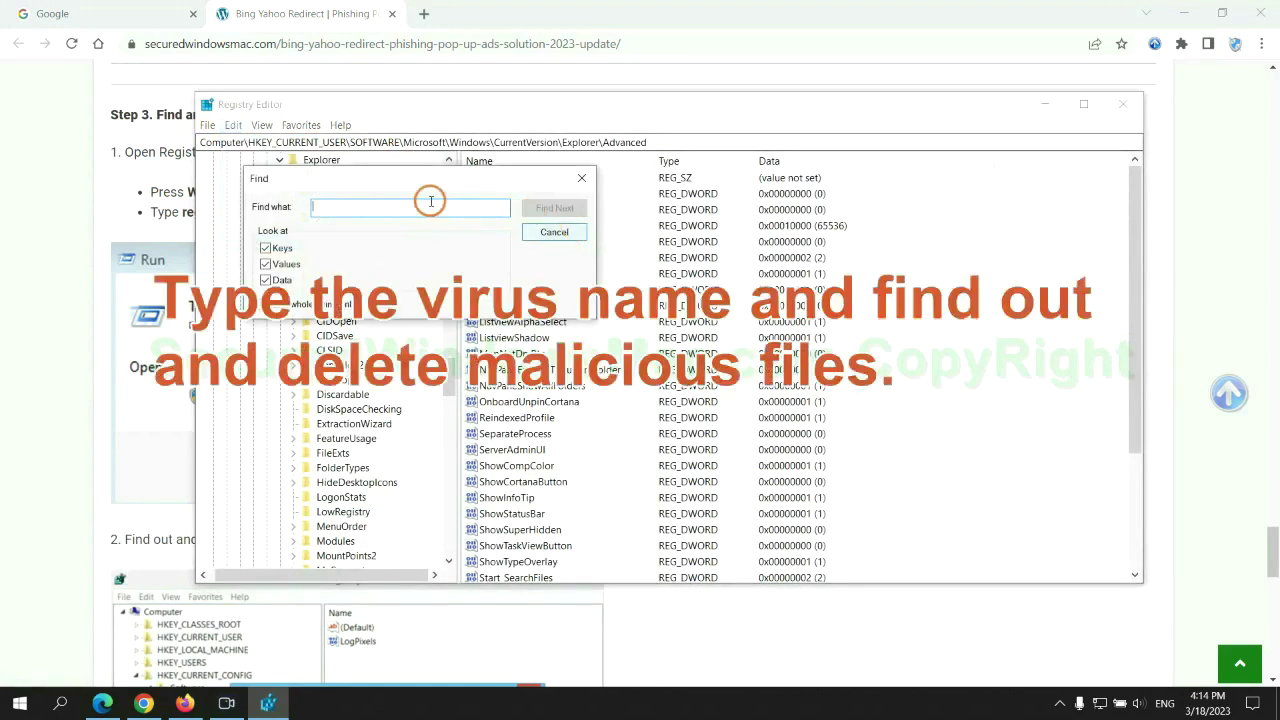
text(Apps)
key(Return)
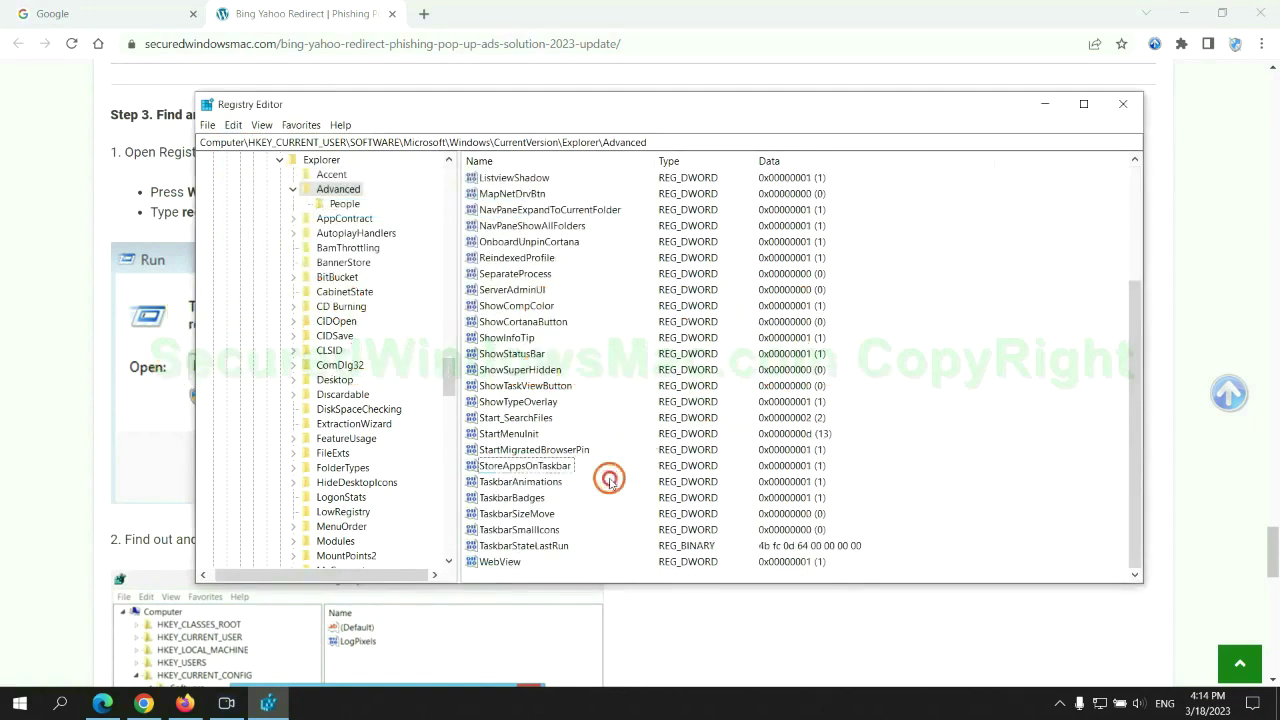
right_click(565, 467)
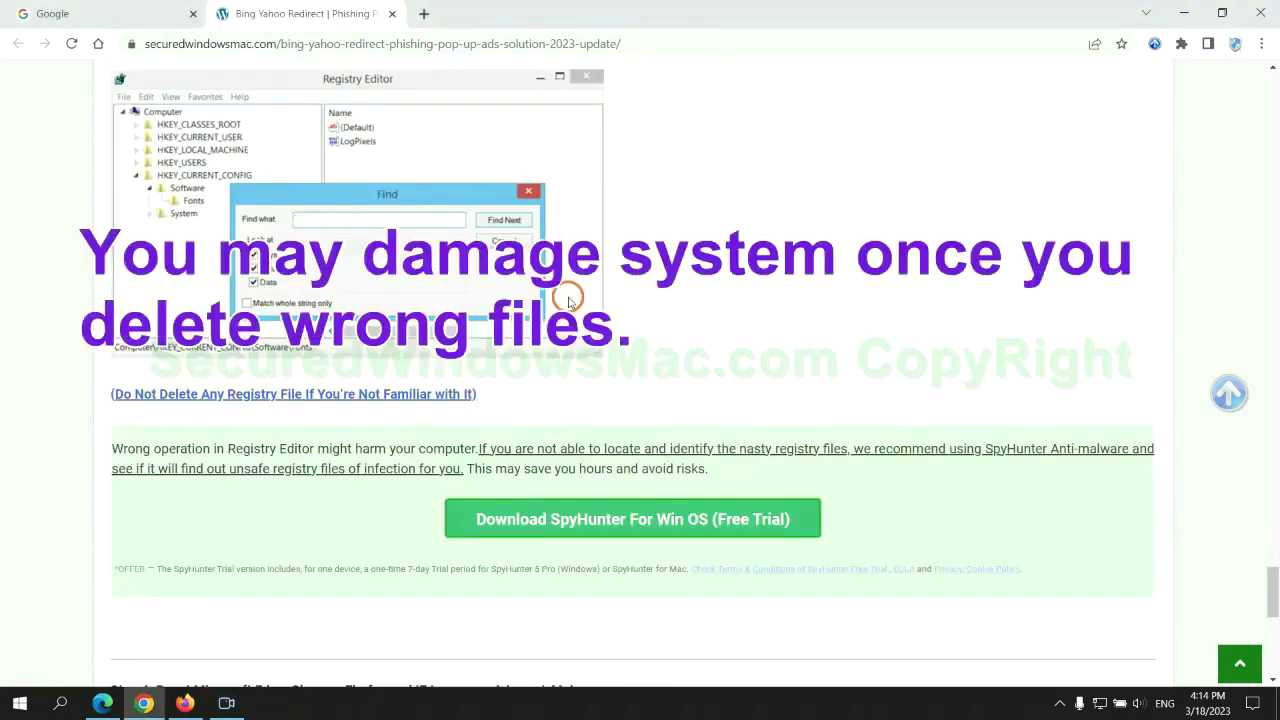
Following Step 4 of the guide, switch to Microsoft Edge and open the Clear browsing data dialog from its privacy settings.
scroll(568, 300, down, 1)
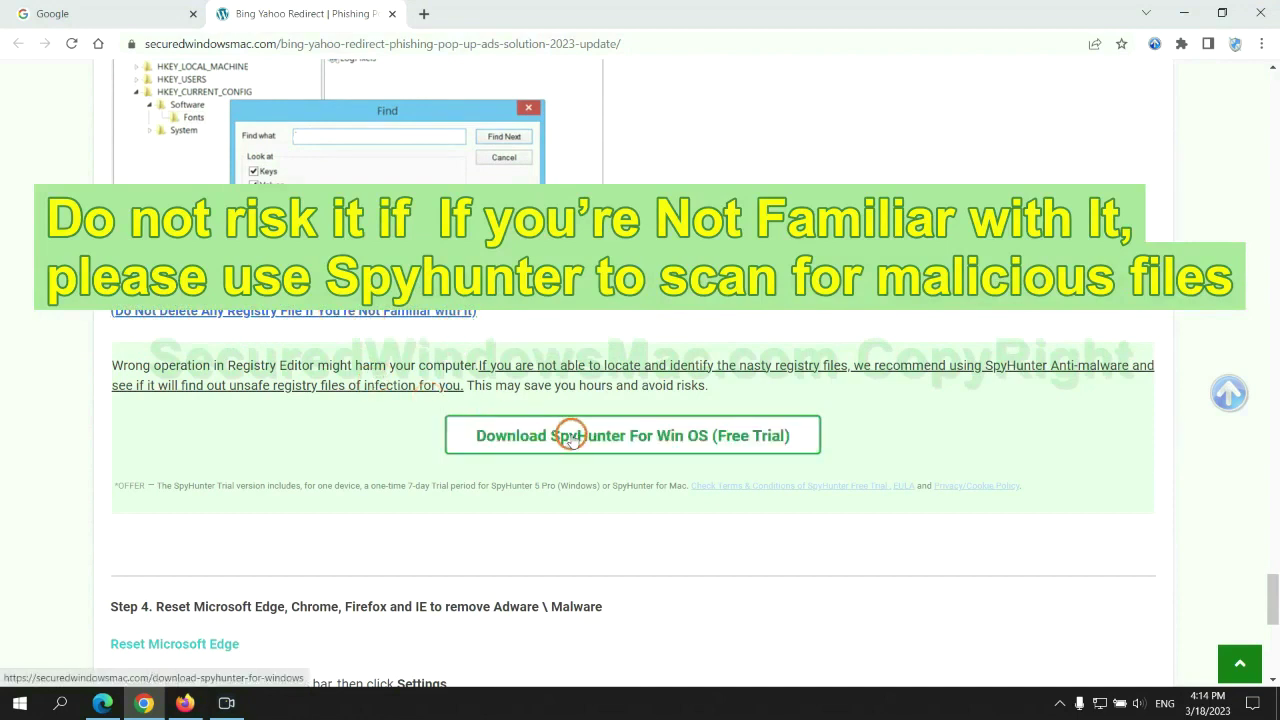
scroll(571, 436, down, 6)
double_click(170, 106)
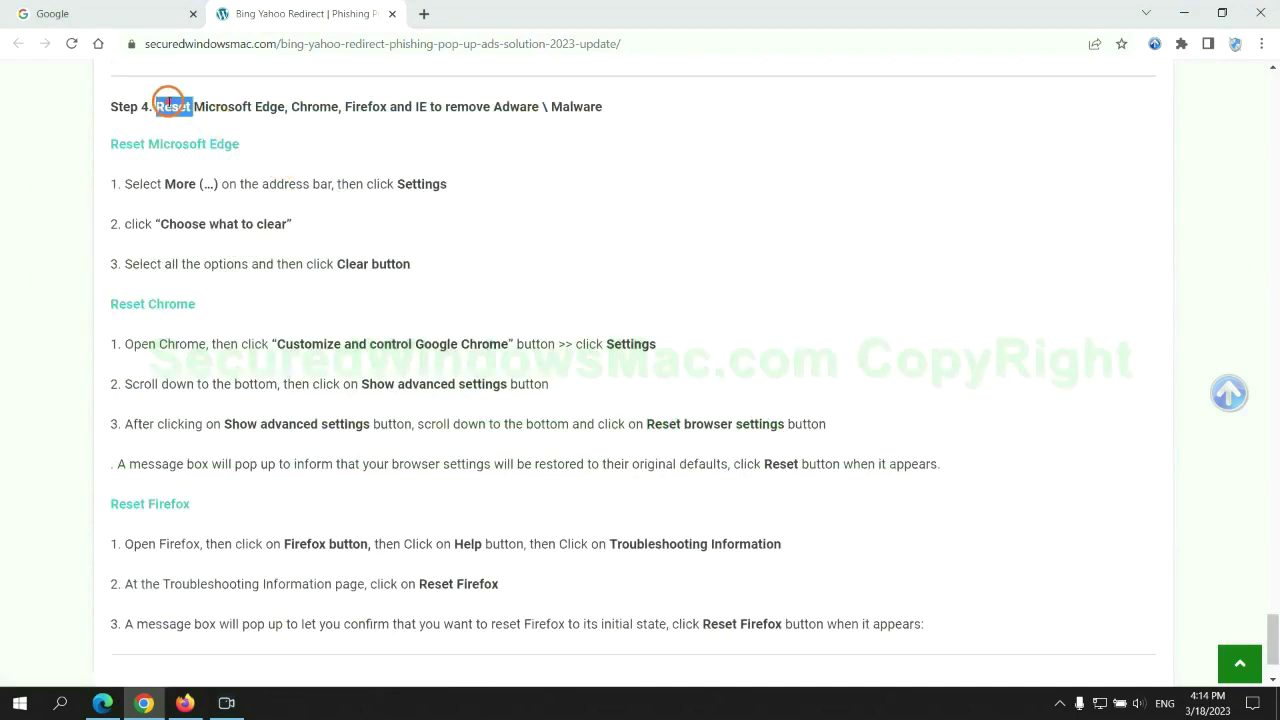
click(494, 145)
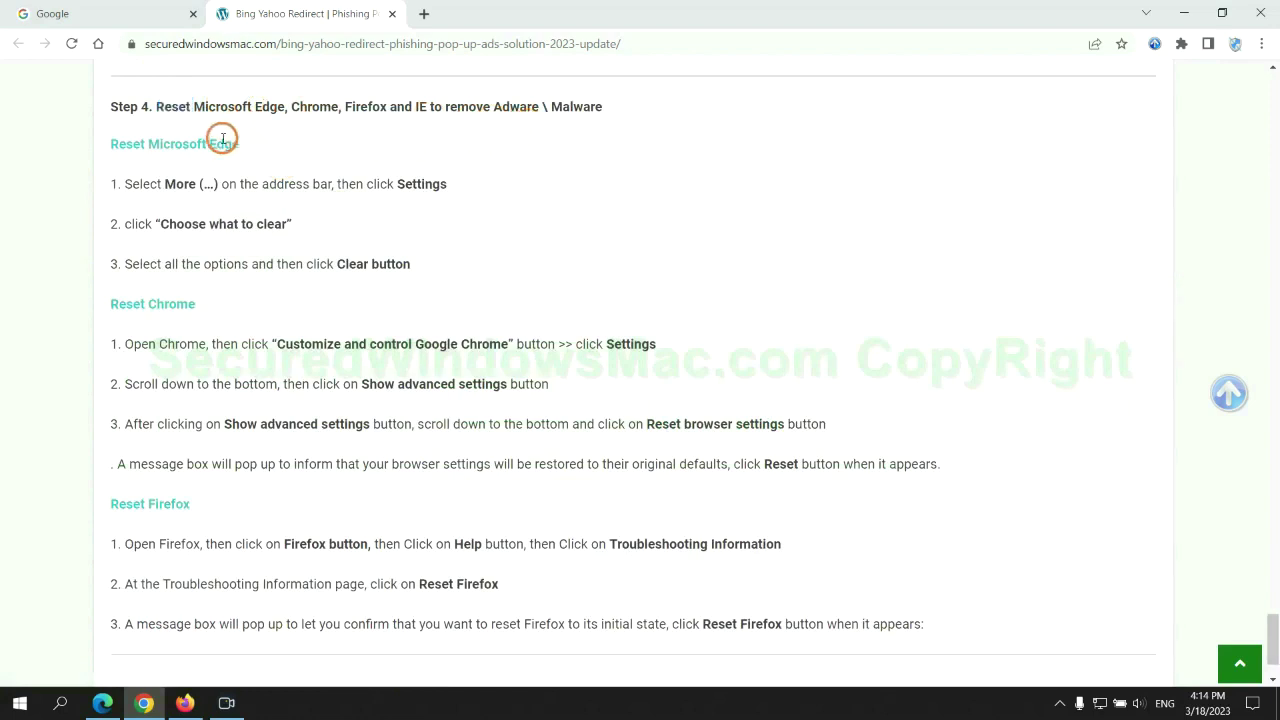
click(103, 703)
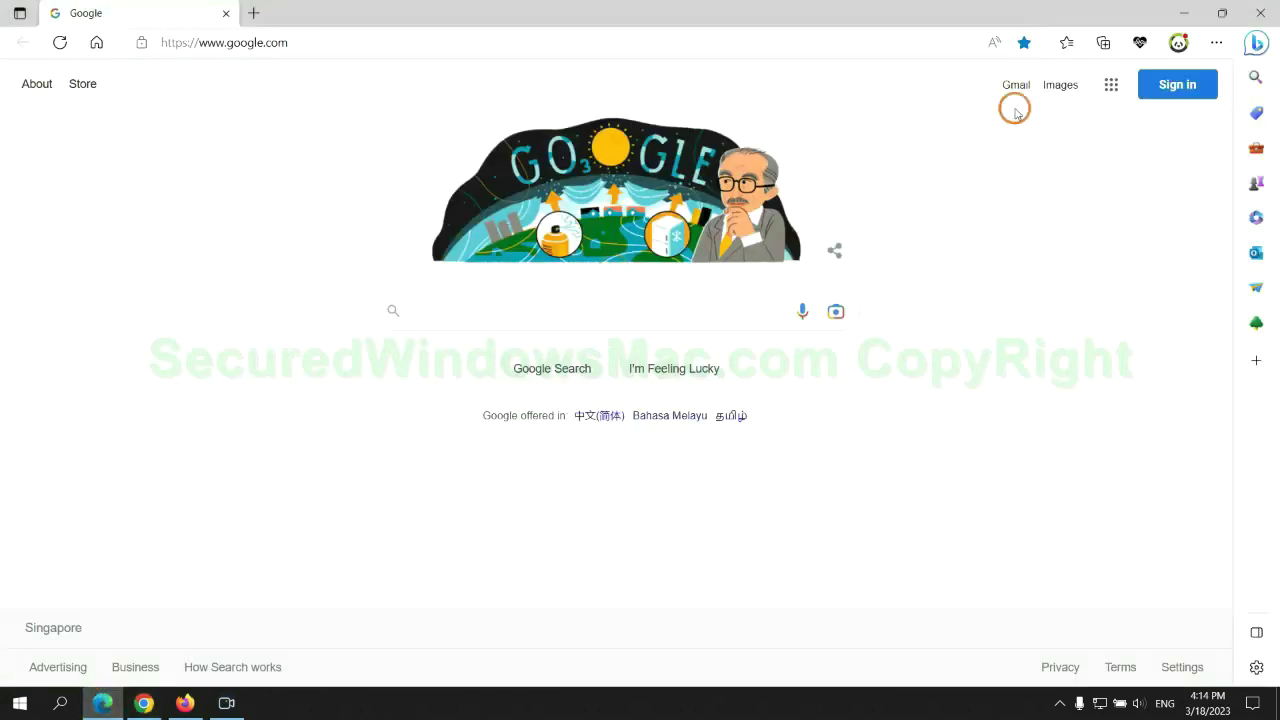
click(1211, 45)
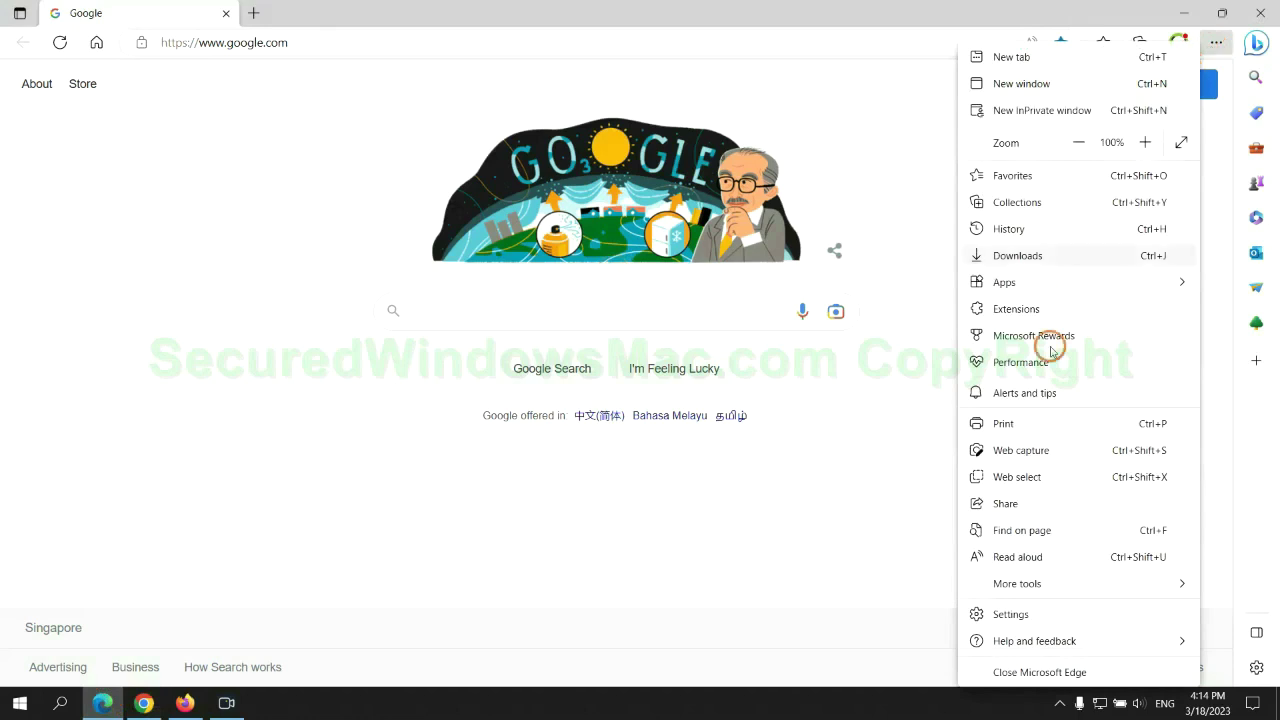
click(1007, 614)
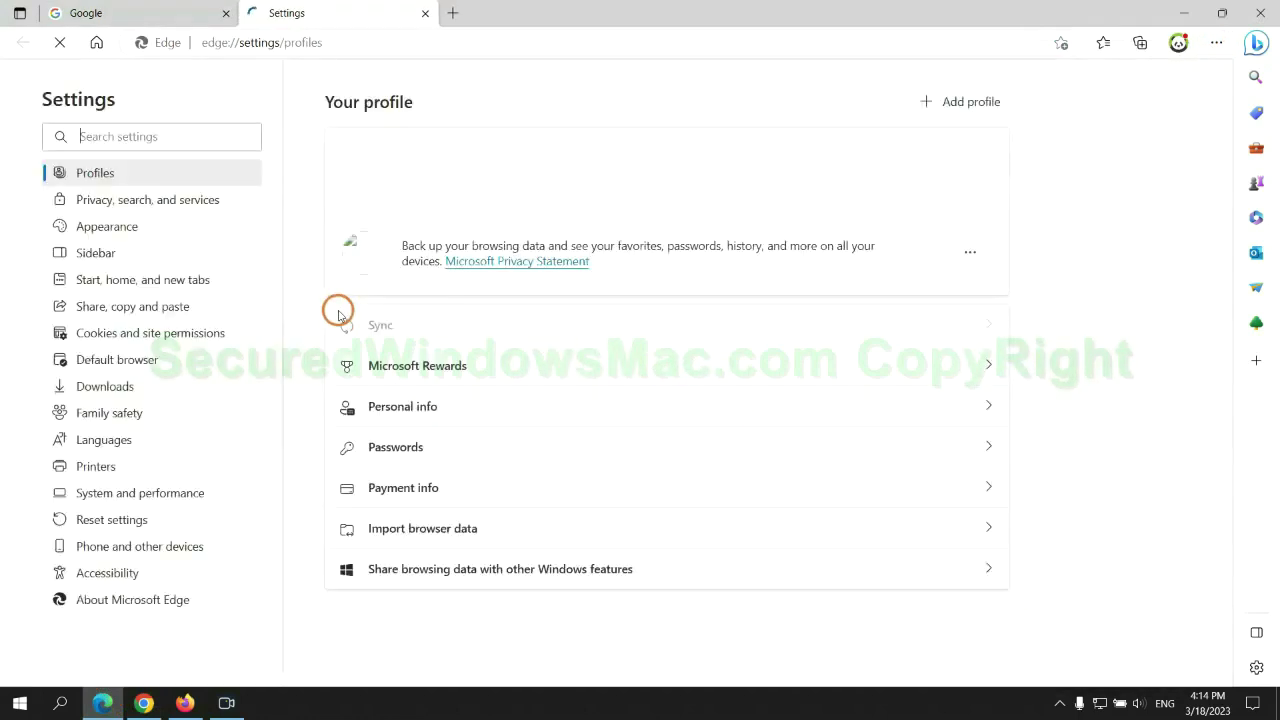
click(210, 205)
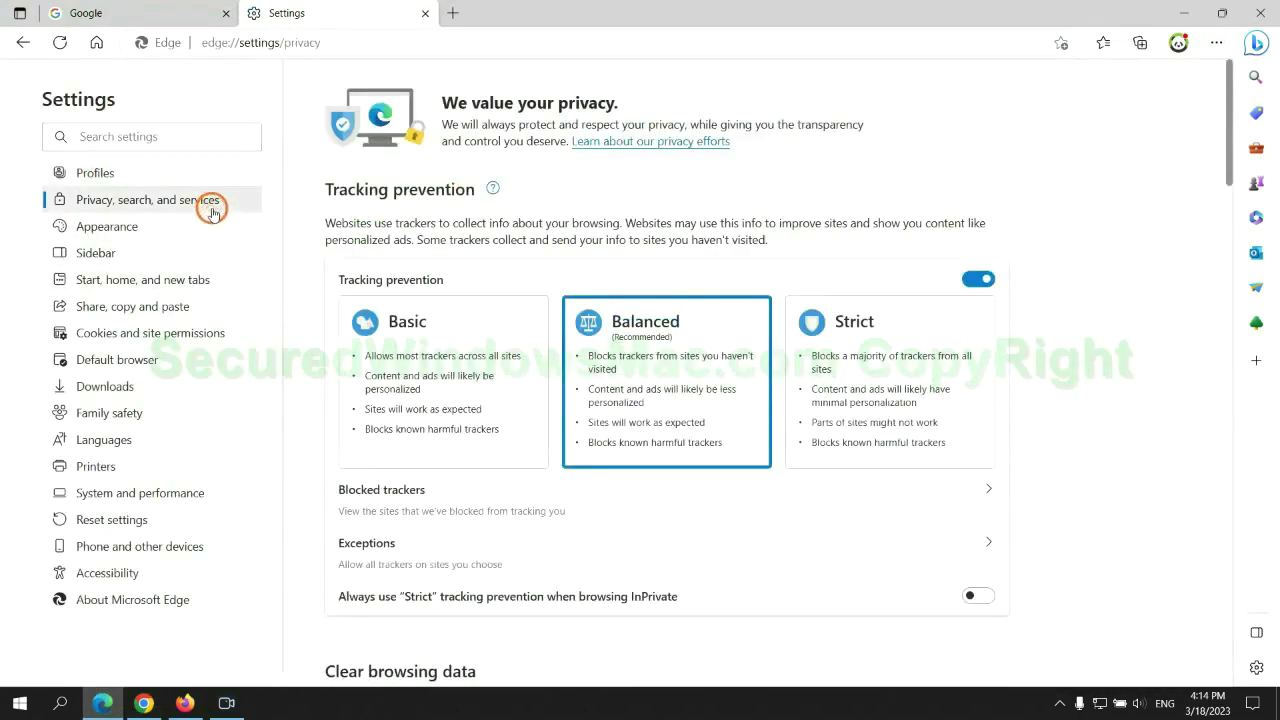
scroll(1093, 457, down, 3)
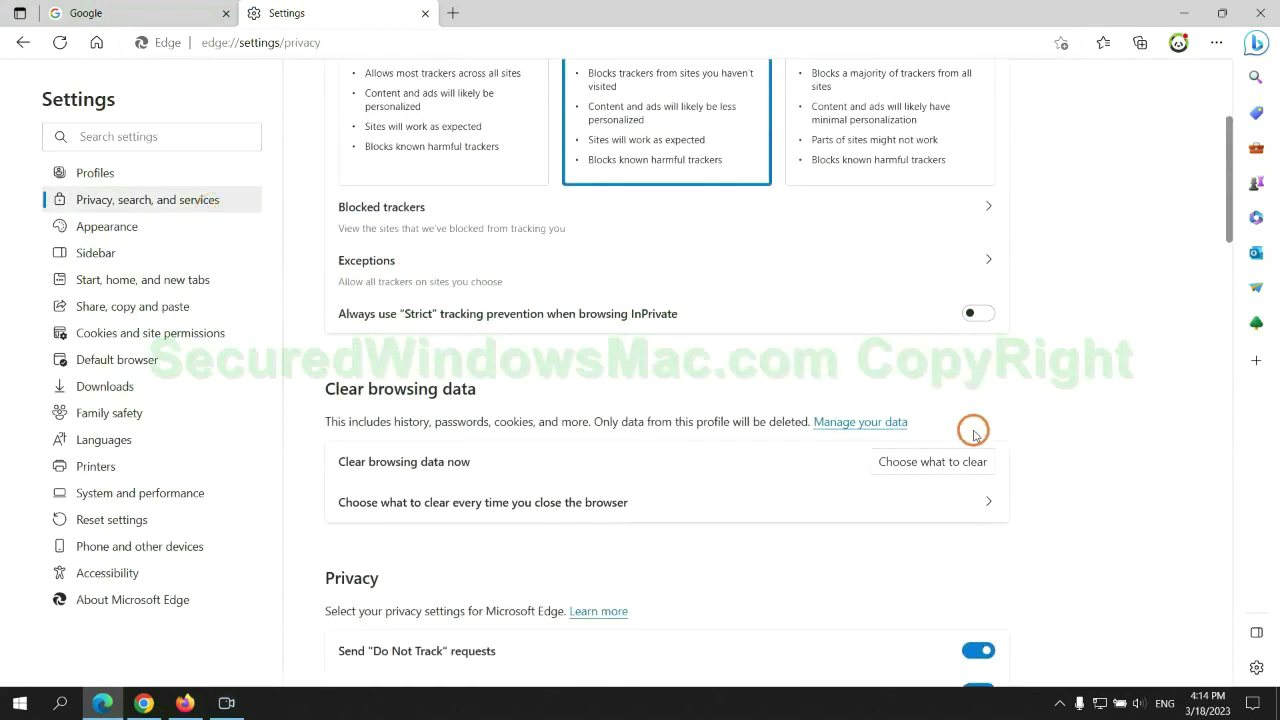
click(950, 466)
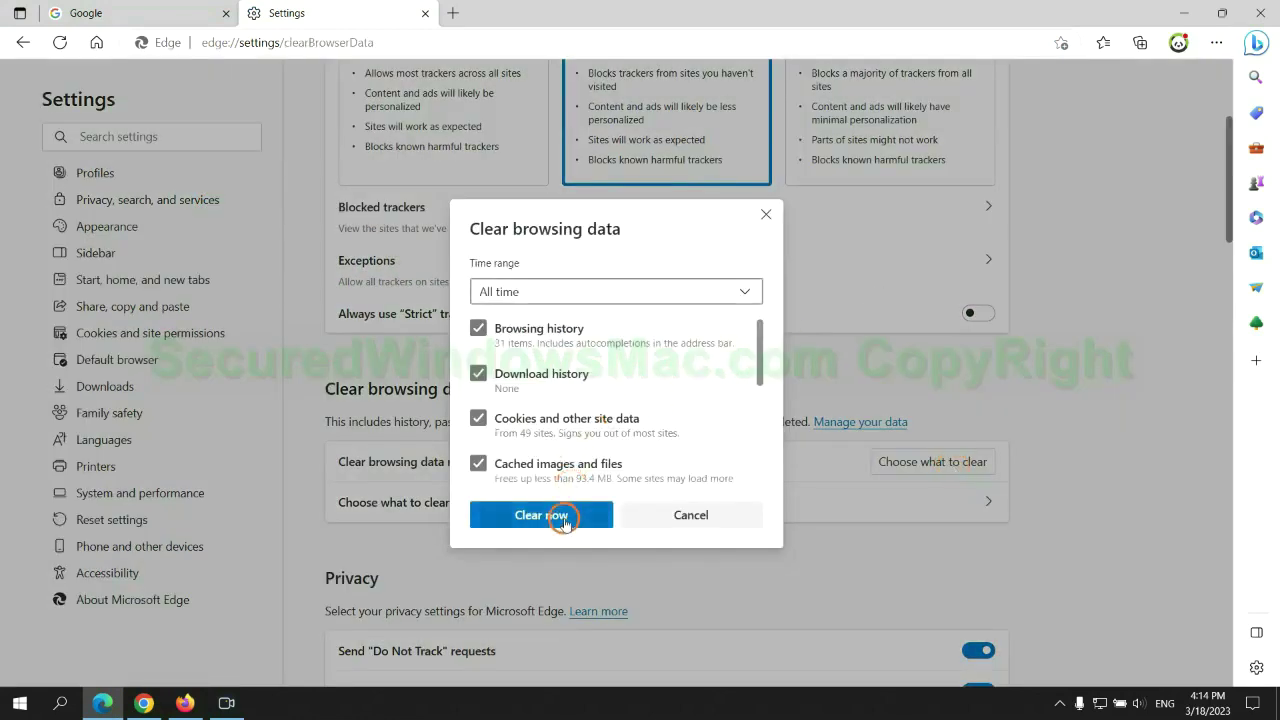
Switch to Chrome, search its settings for "reset" and open the dialog for restoring settings to their original defaults.
click(146, 702)
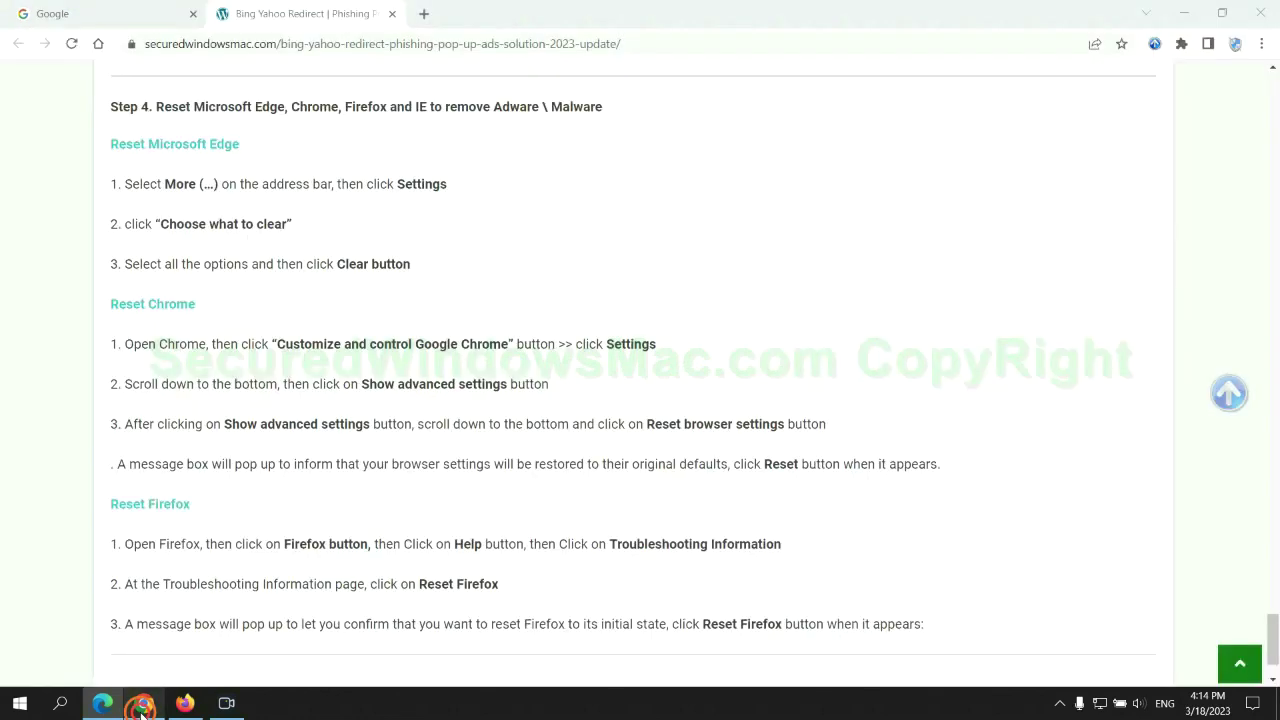
click(1260, 44)
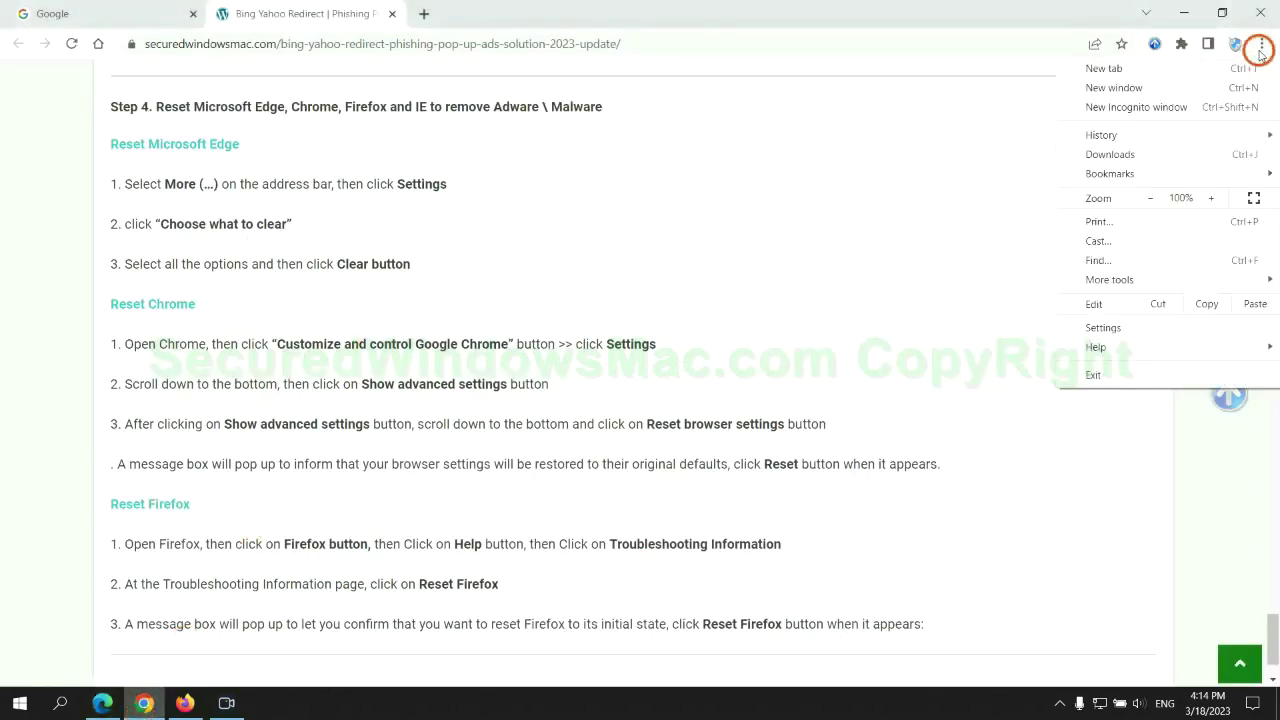
click(1112, 326)
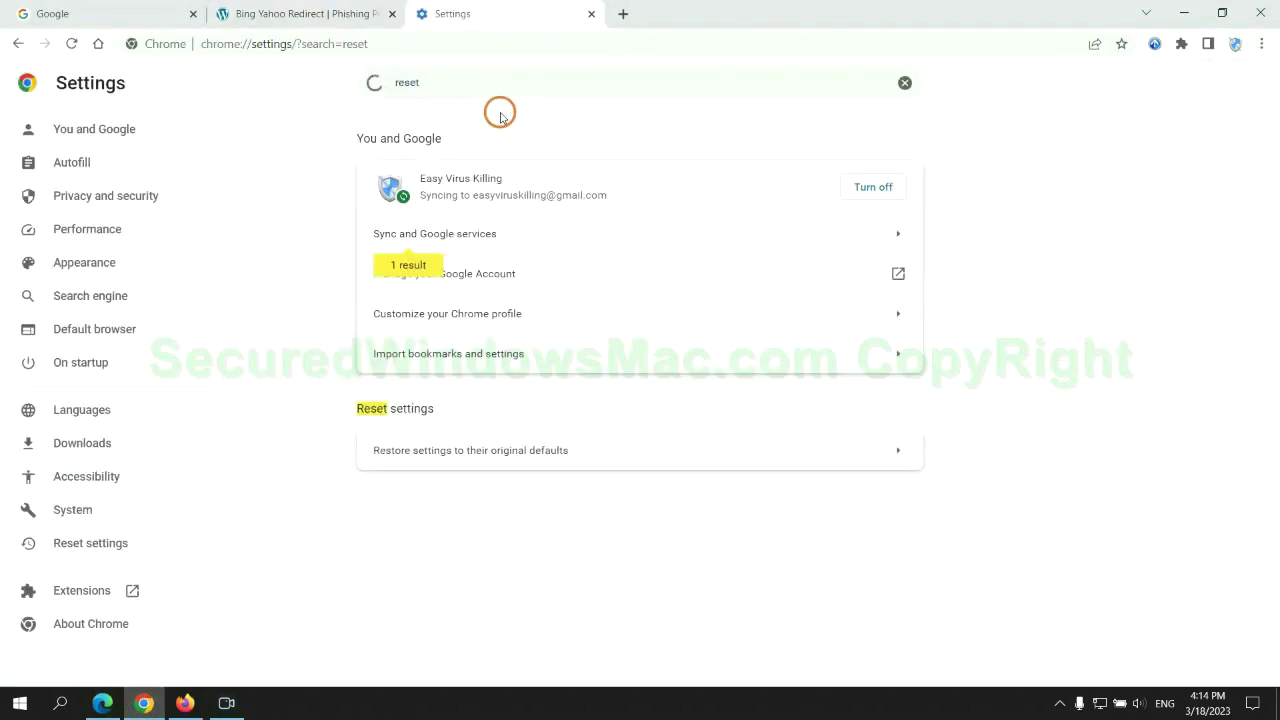
click(671, 446)
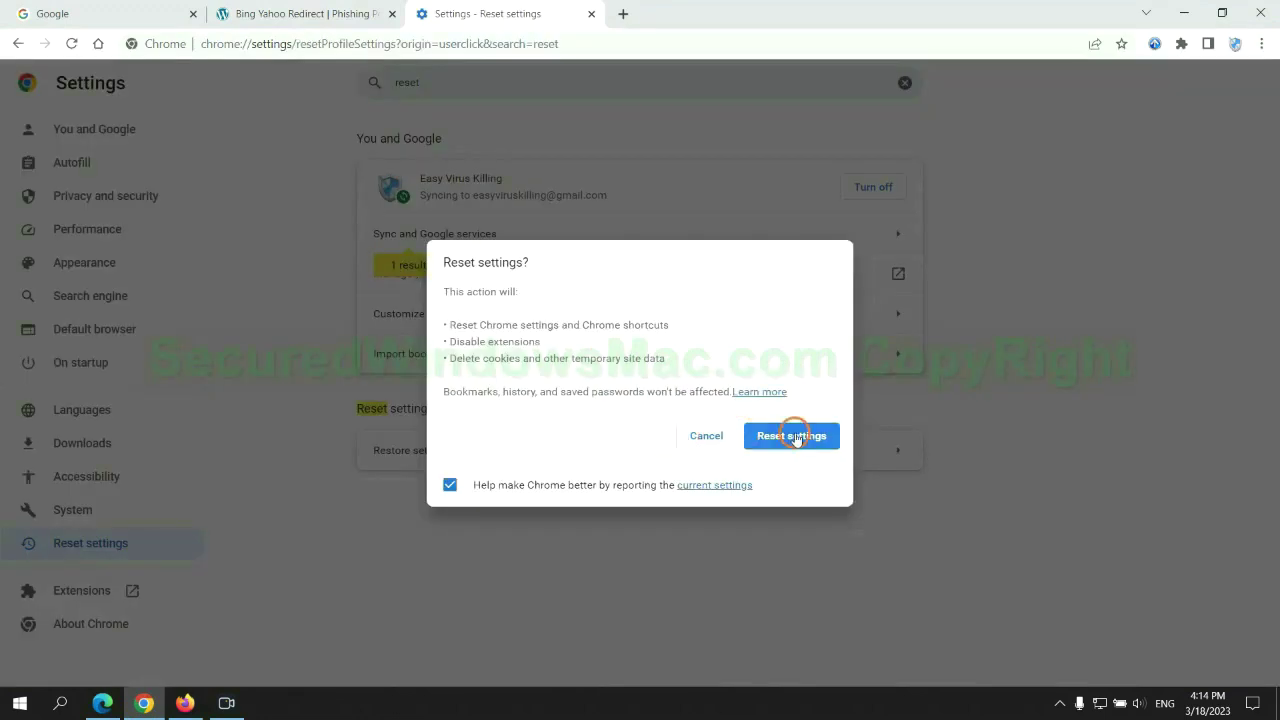
Switch to Firefox, open the Troubleshooting Information page and bring up the Refresh Firefox dialog.
click(185, 703)
click(1259, 53)
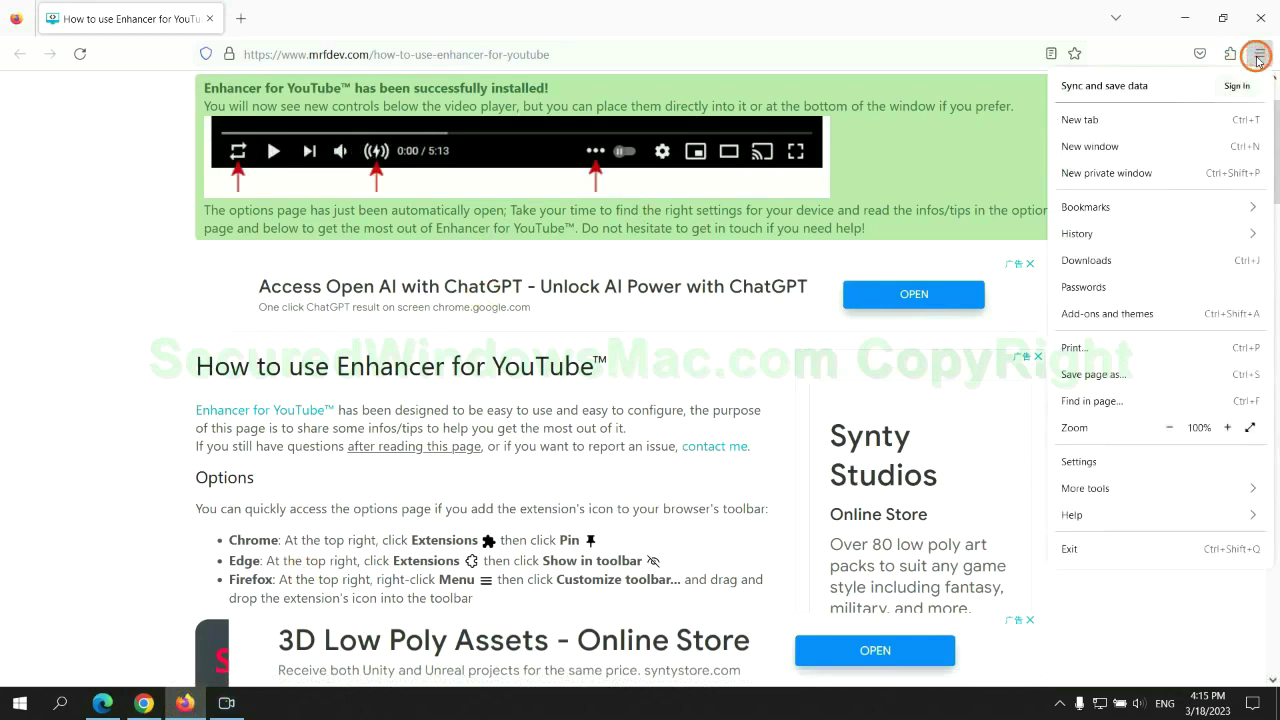
click(1086, 512)
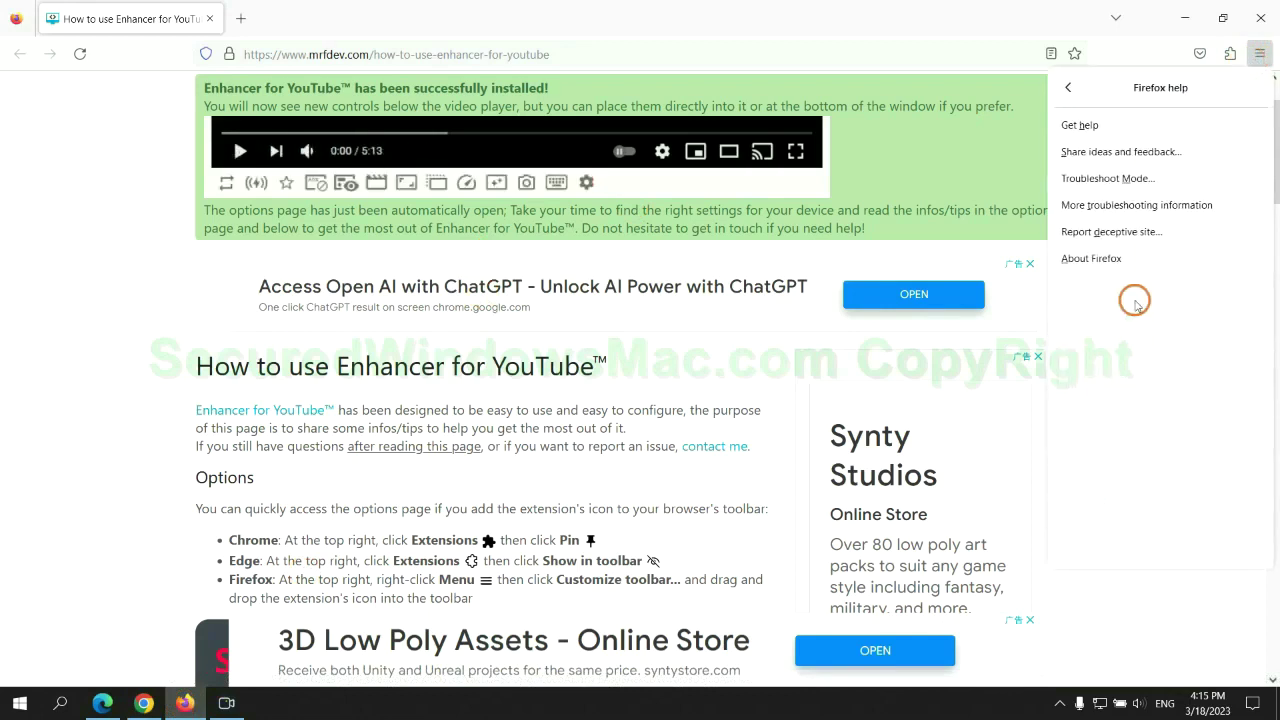
click(1139, 203)
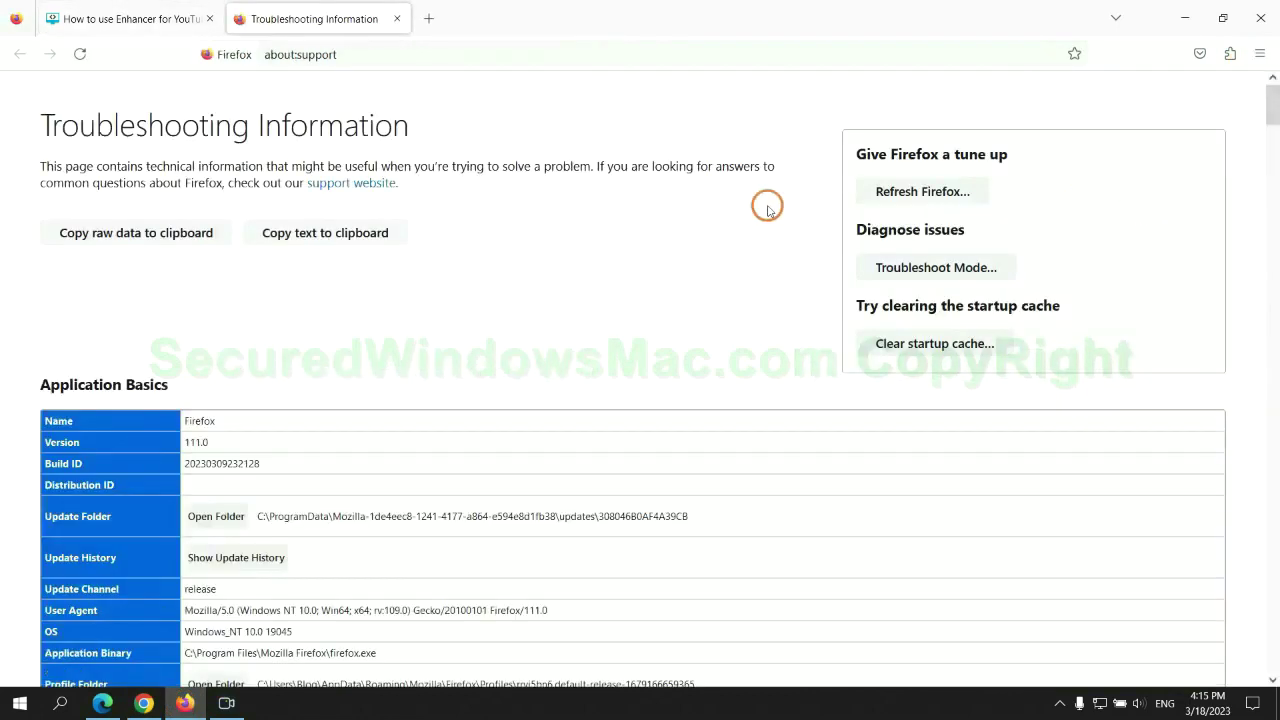
click(880, 197)
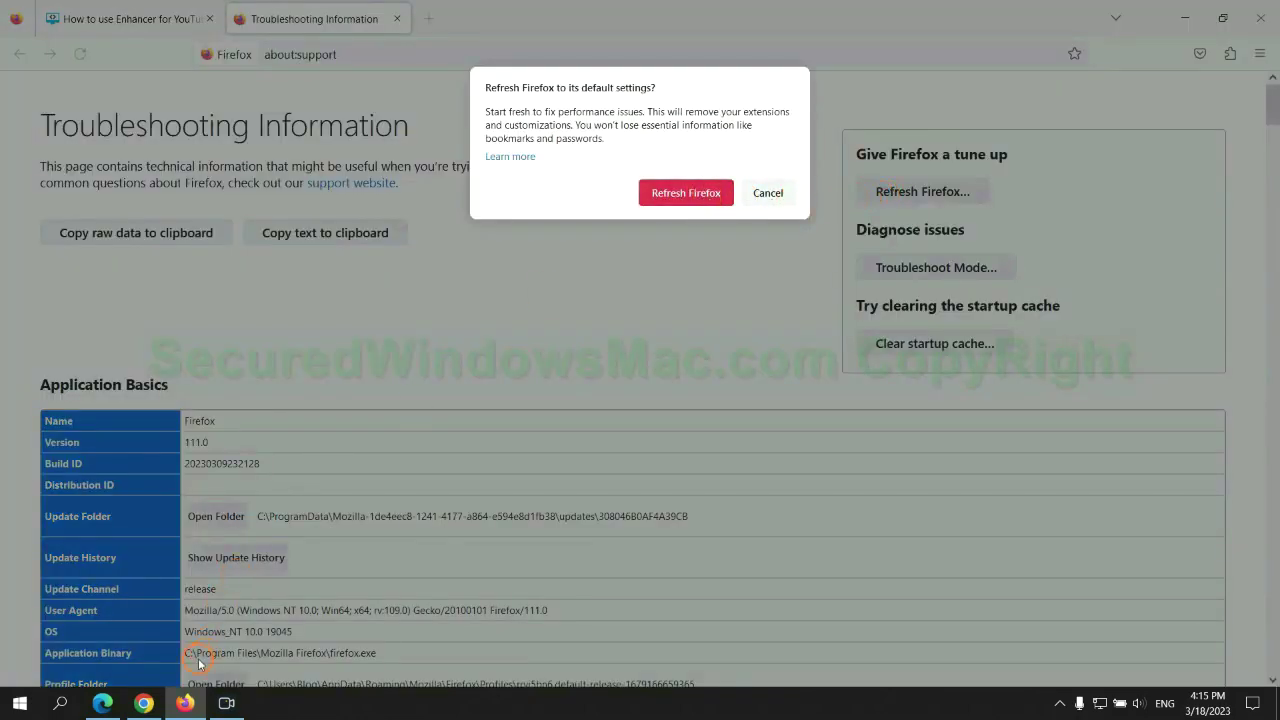
Switch back to the guide in Chrome and read the closing note about scanning the PC with SpyHunter, highlighting its opening words.
click(143, 703)
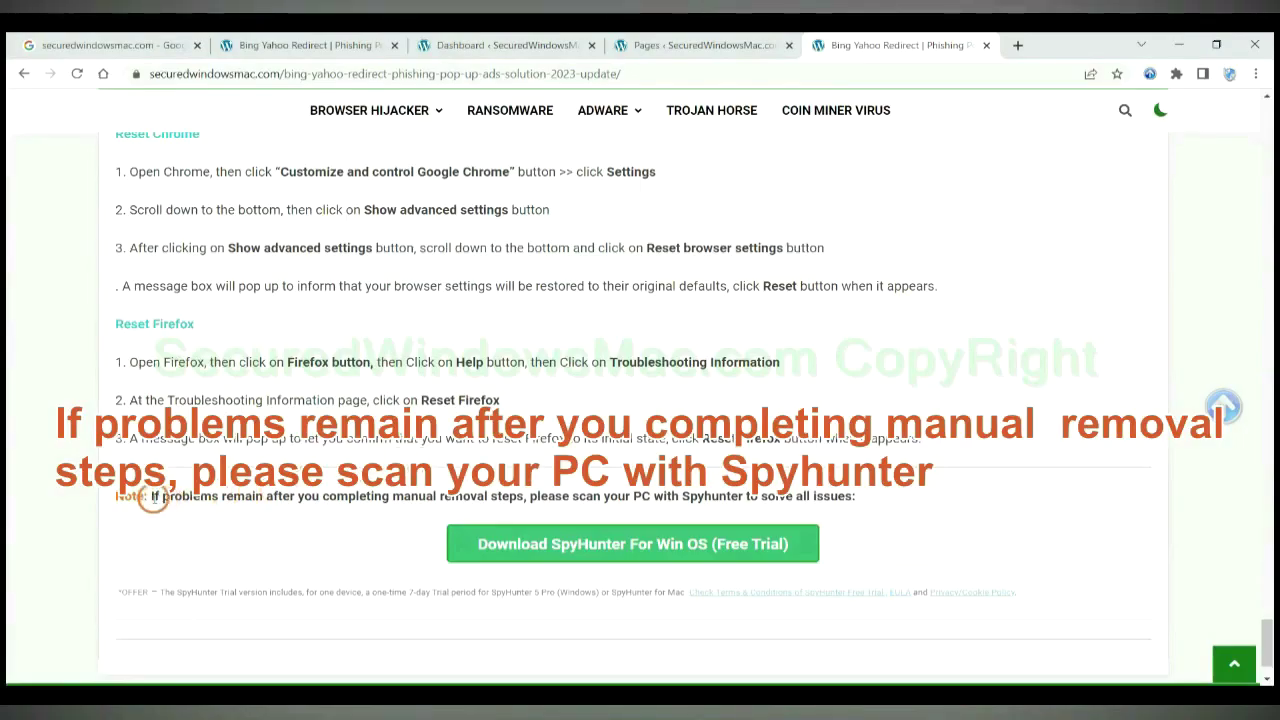
drag(152, 497, 268, 503)
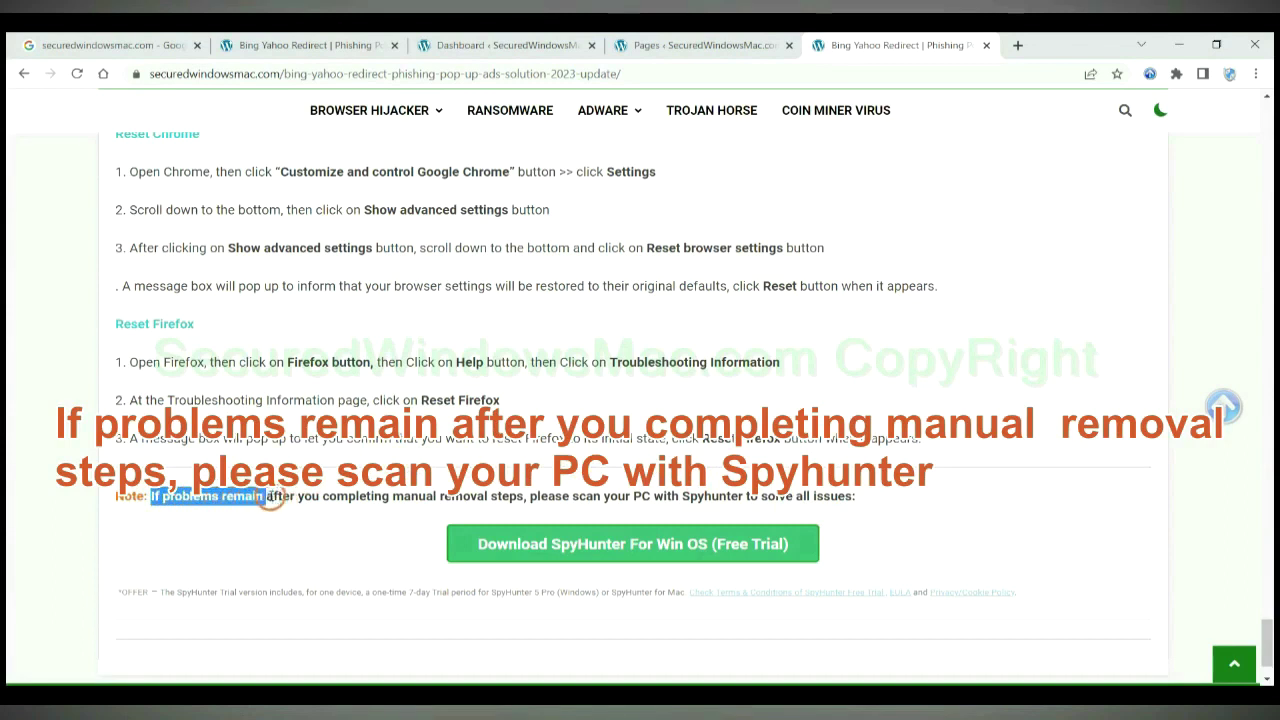